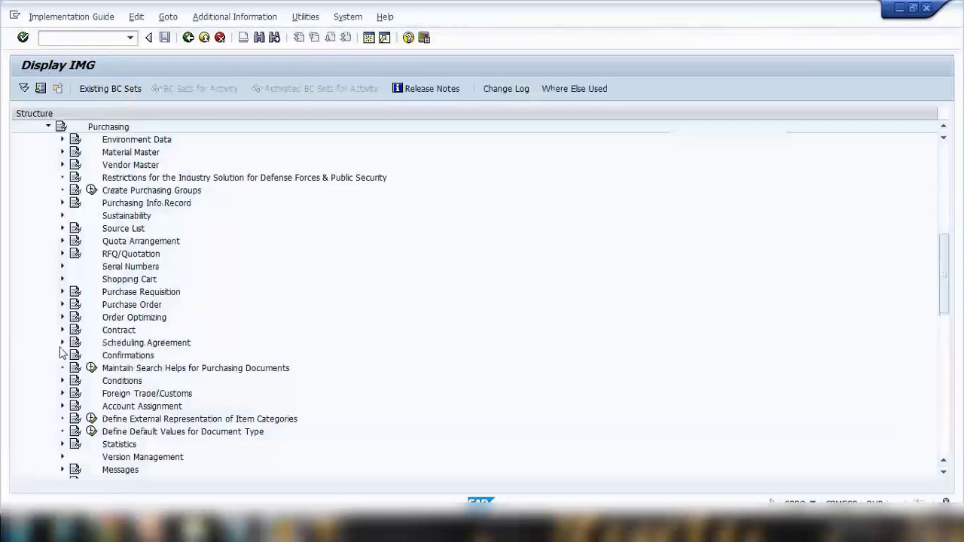
- Expand Conditions under Purchasing in the IMG structure, including its Define Price Determination Process node
scroll(76, 309, down, 1)
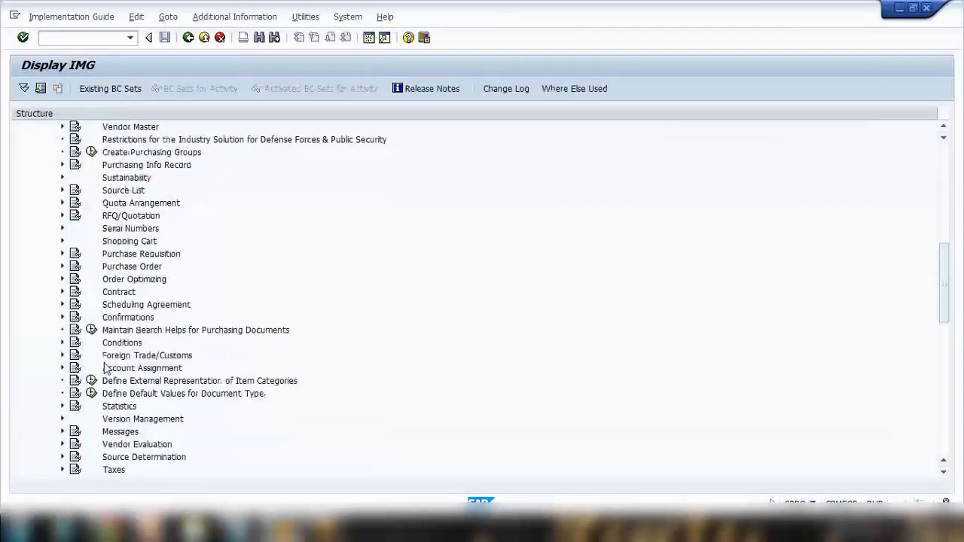
click(62, 342)
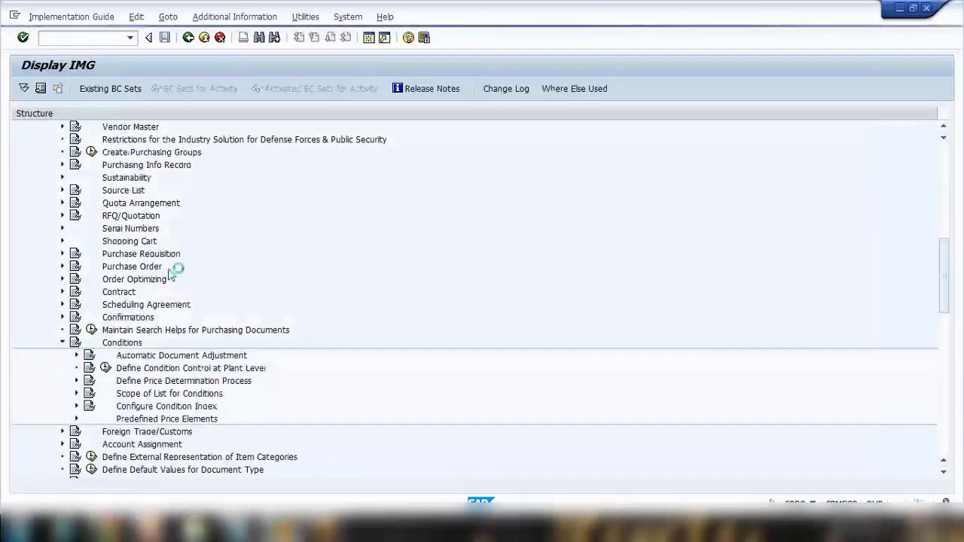
scroll(175, 275, down, 2)
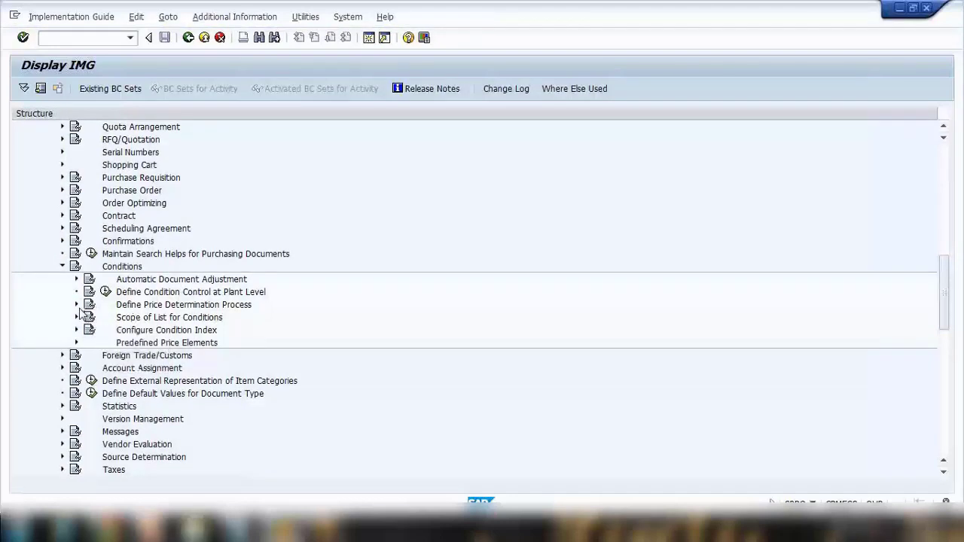
click(136, 306)
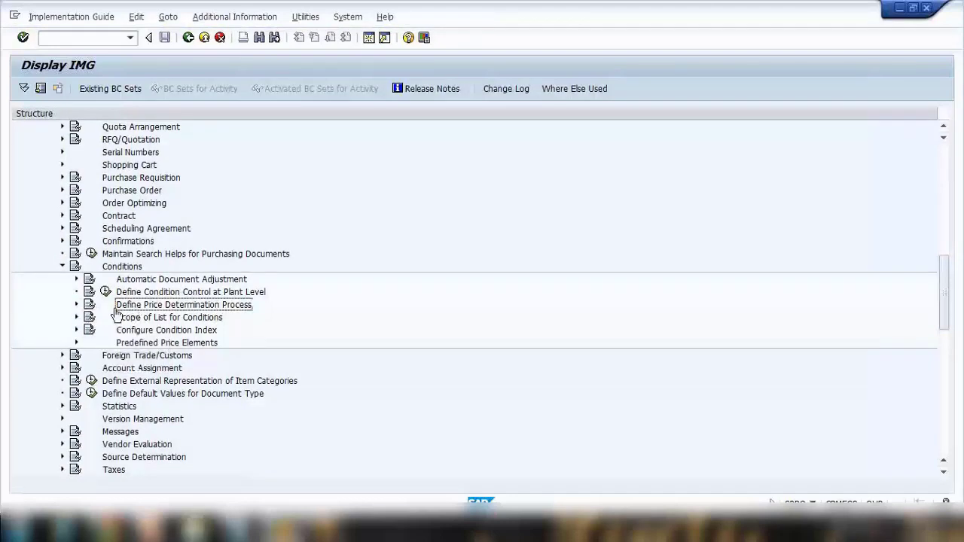
click(77, 306)
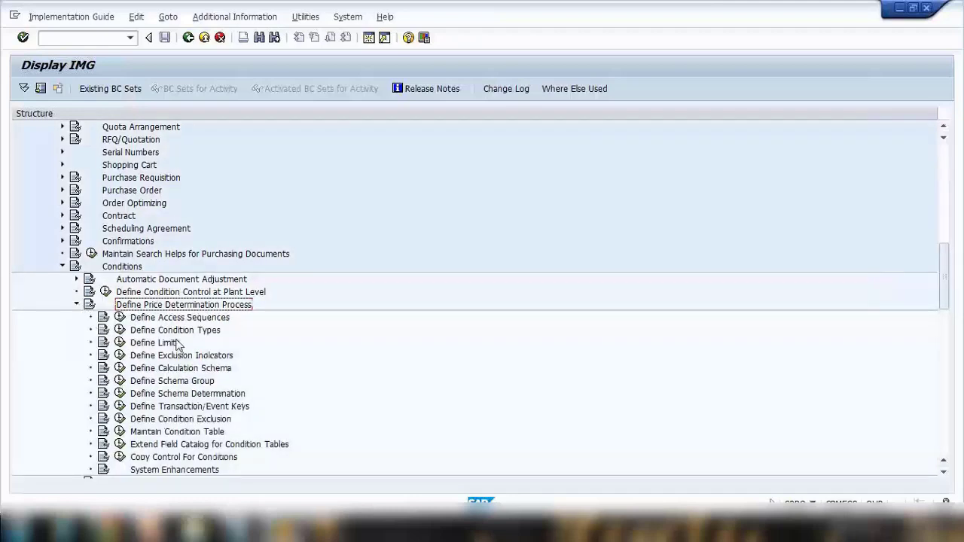
- Open the Define Calculation Schema activity and select the Purchasing Document (Big) schema RM0000
scroll(177, 343, down, 1)
scroll(178, 343, down, 1)
click(199, 283)
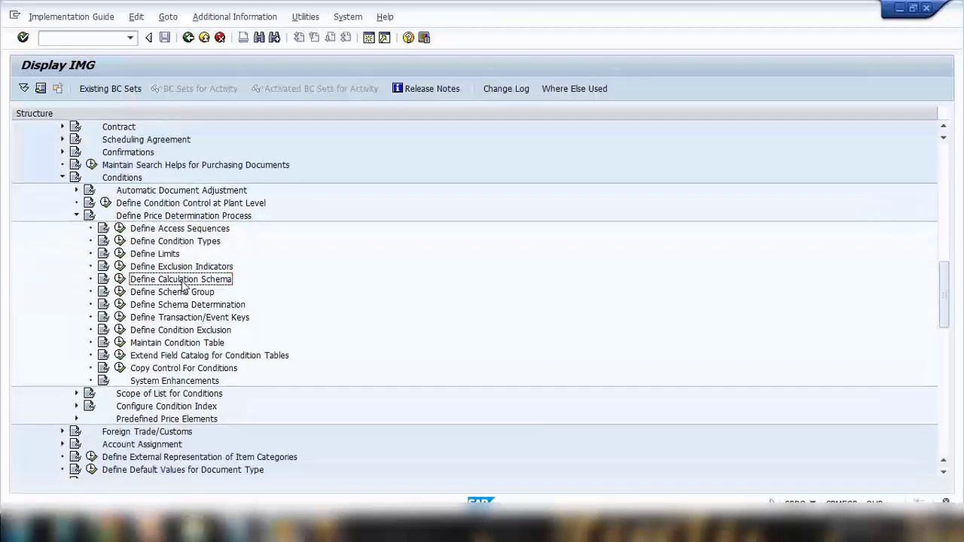
click(119, 280)
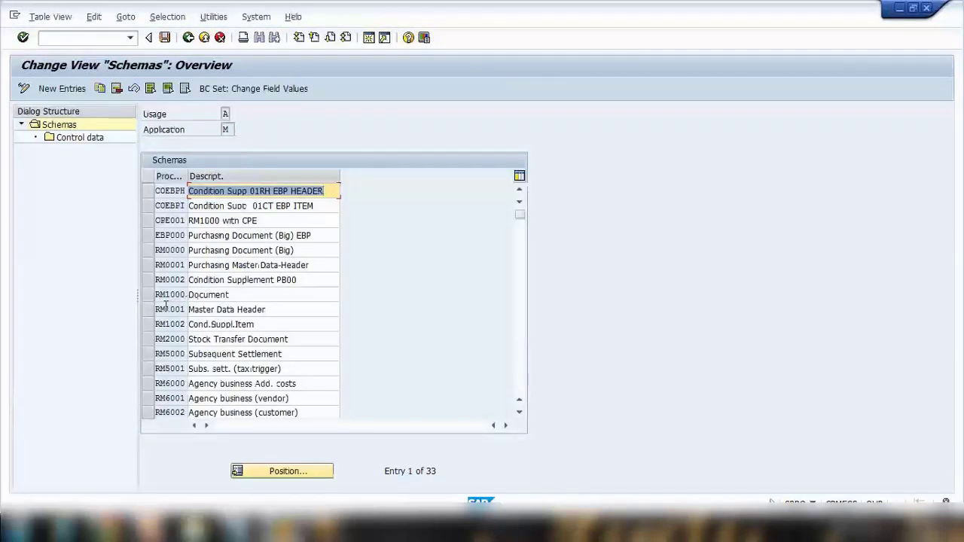
click(157, 250)
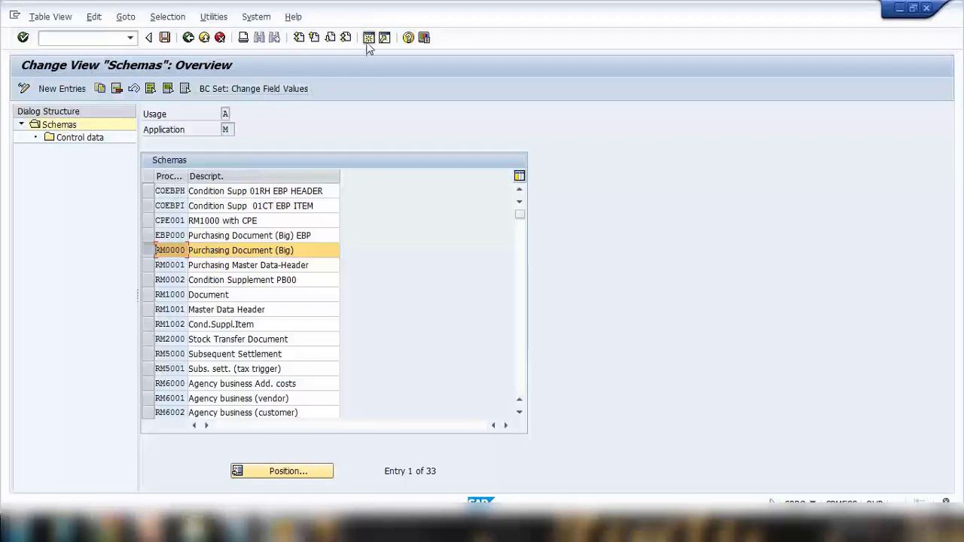
- Open a new session and start the purchase order transaction in it
key(F3)
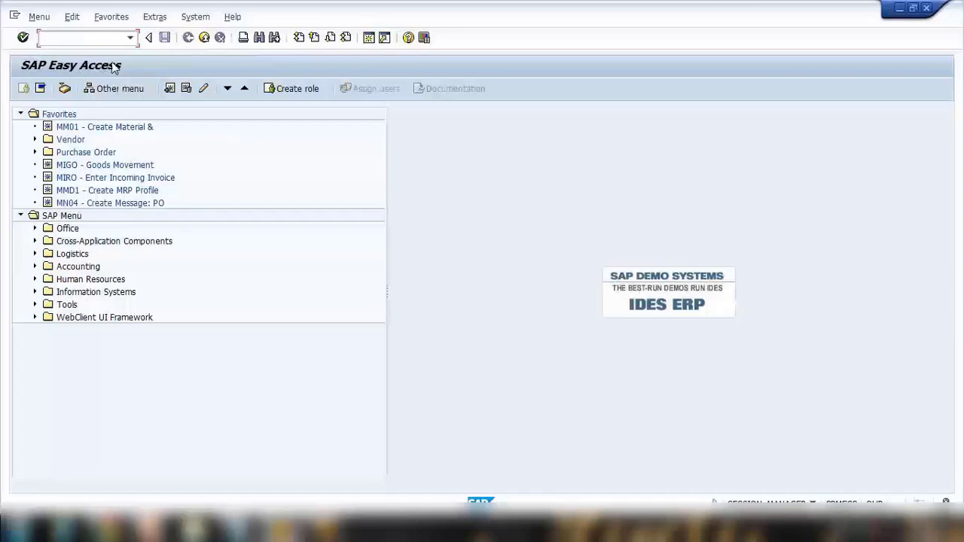
text(me22n)
key(Return)
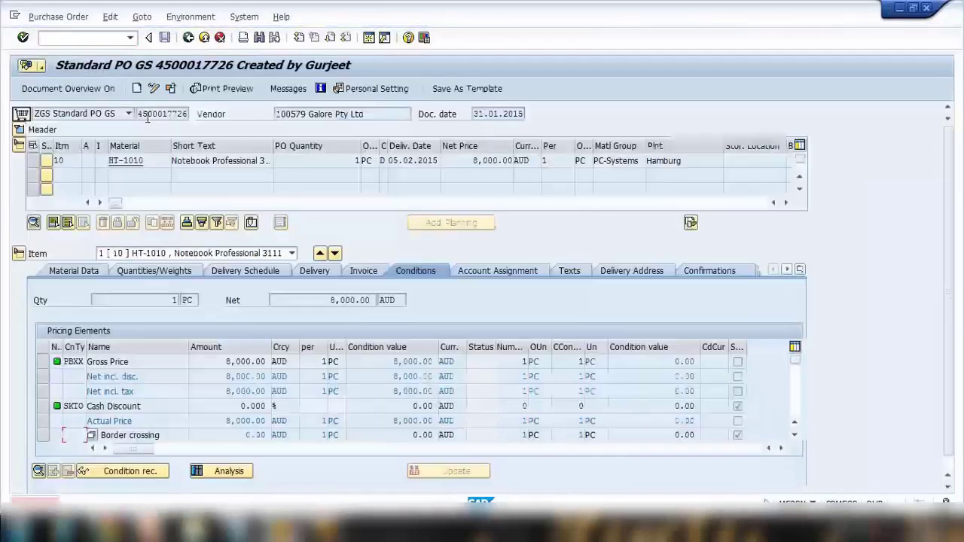
- Switch to another purchase order by entering its PO number, bringing up the ABC Goods Pty Ltd order
key(shift+F5)
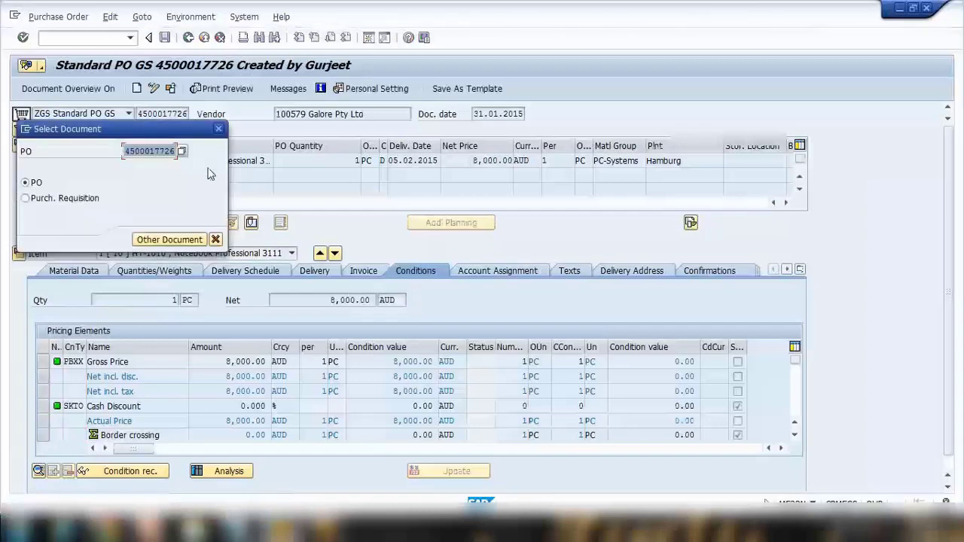
key(BackSpace)
click(181, 172)
click(176, 236)
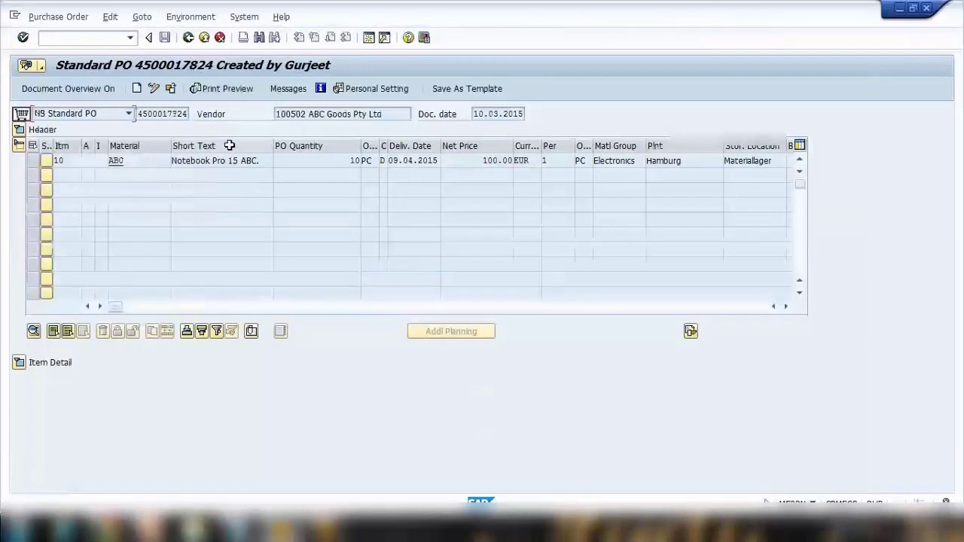
- Expand the item details, open the pricing analysis for the item's conditions and select procedure RM0000
click(19, 362)
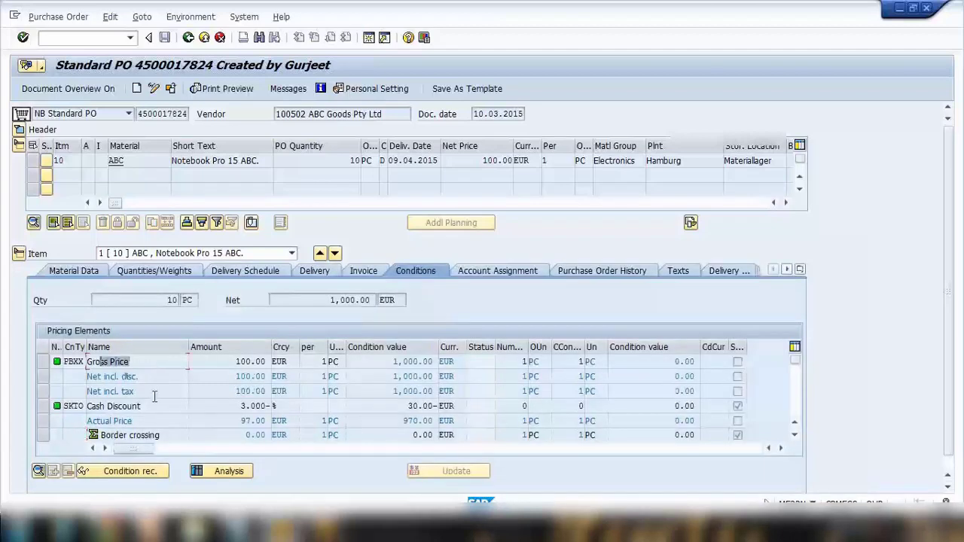
click(236, 472)
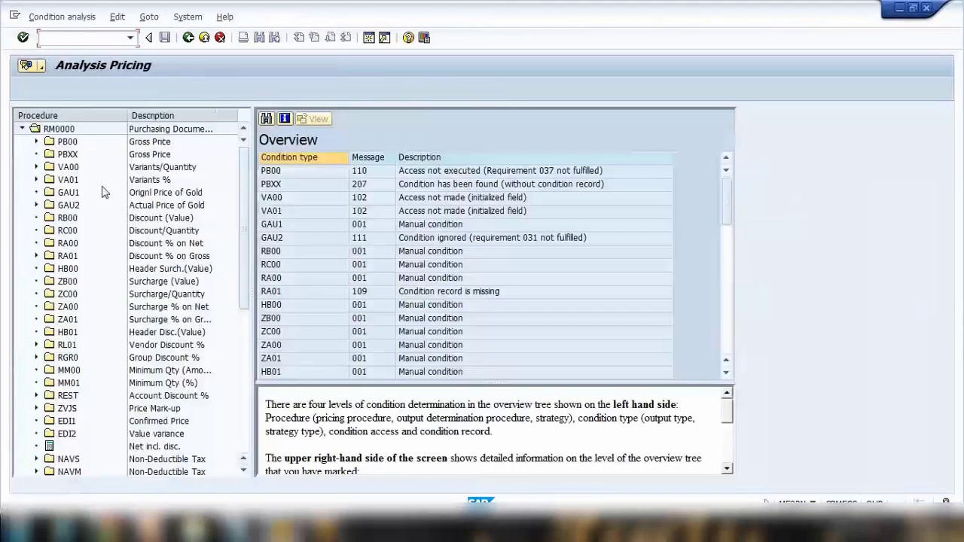
click(35, 132)
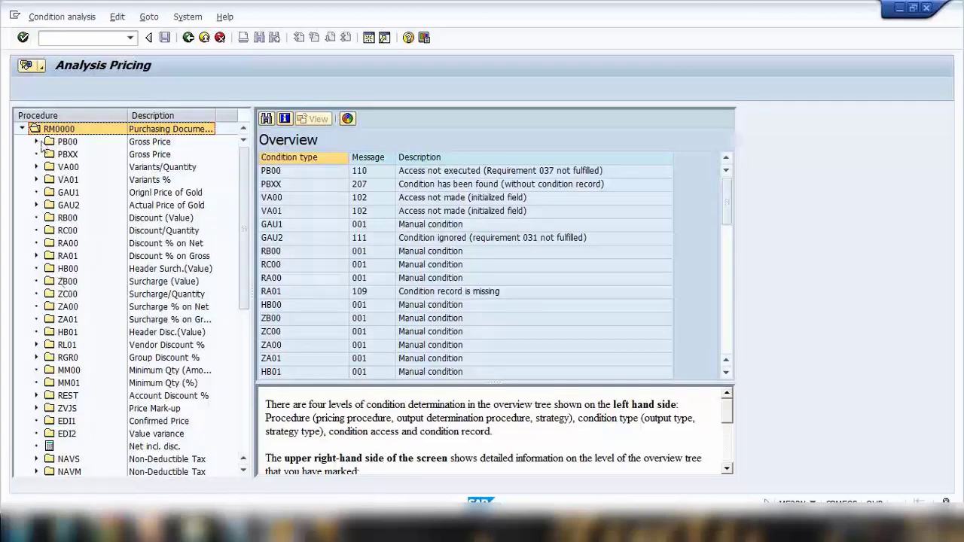
- Expand the PB00 gross price condition type with its details and widen the Procedure column slightly
double_click(64, 146)
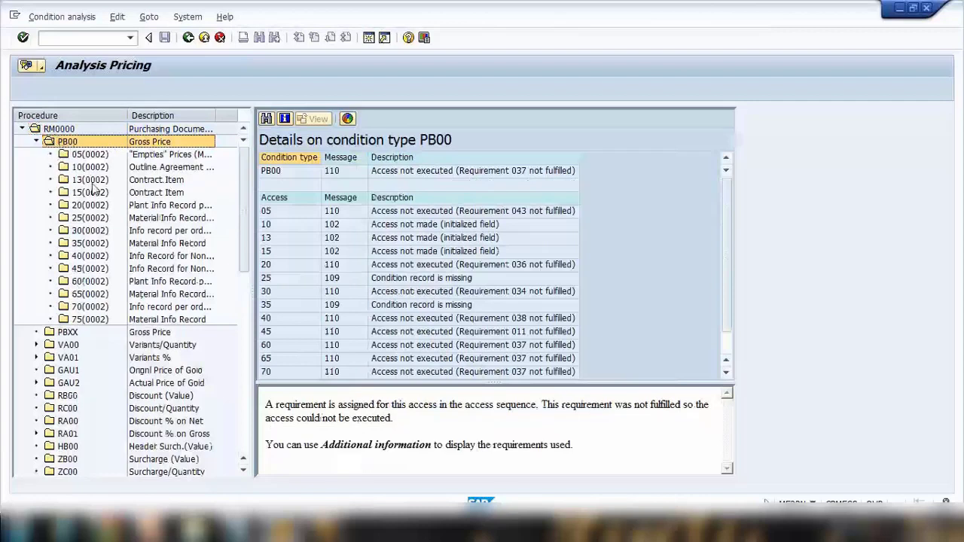
drag(127, 117, 144, 116)
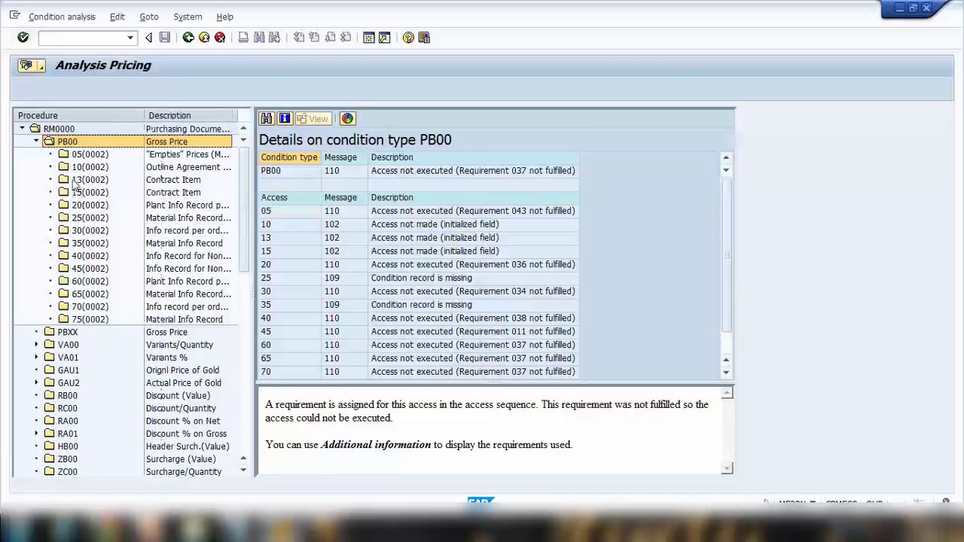
scroll(79, 264, down, 1)
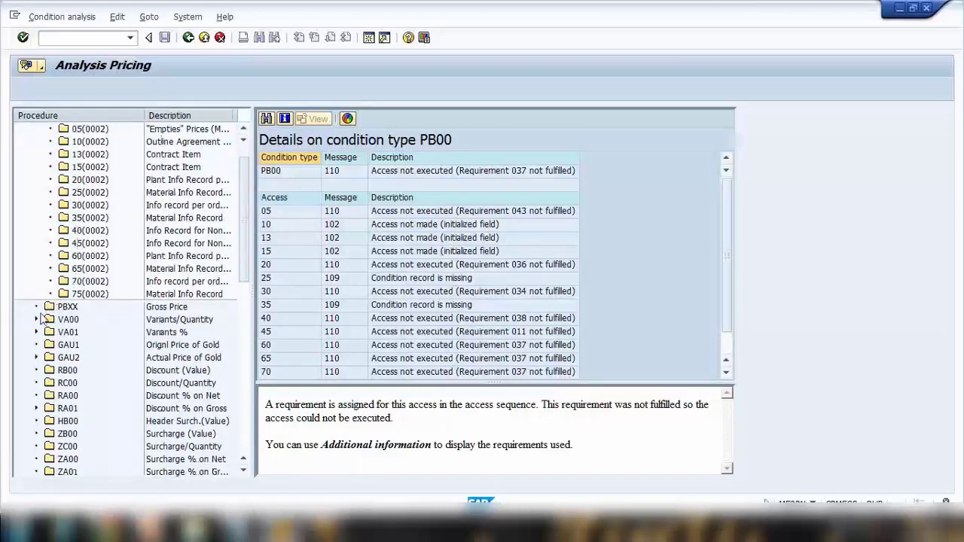
scroll(42, 319, up, 1)
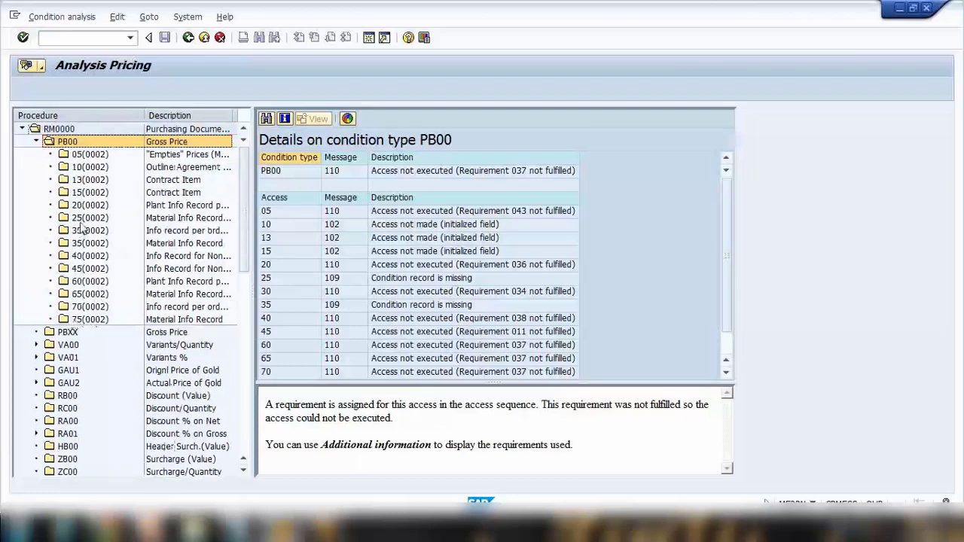
- Examine the access details under condition type PB00 one after another, from access 05 through access 75
click(80, 155)
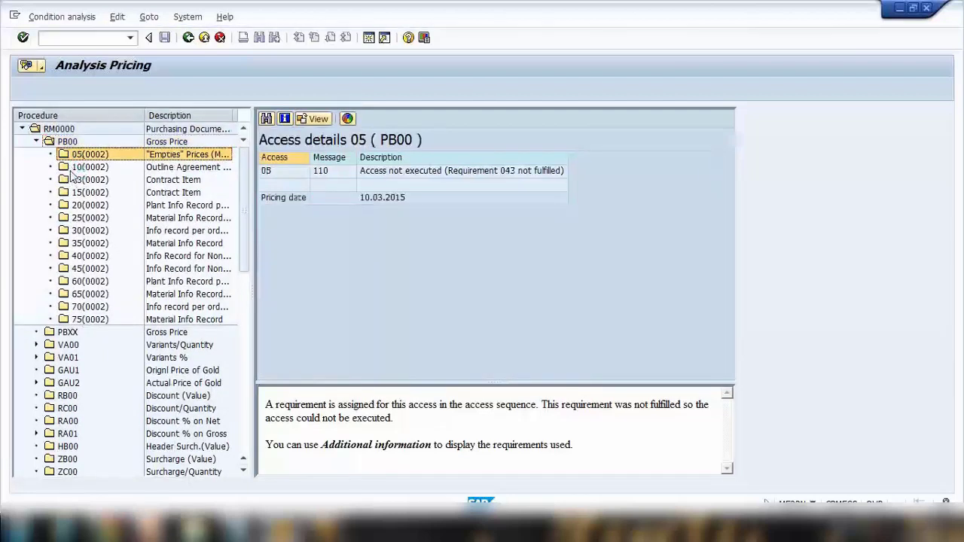
click(79, 169)
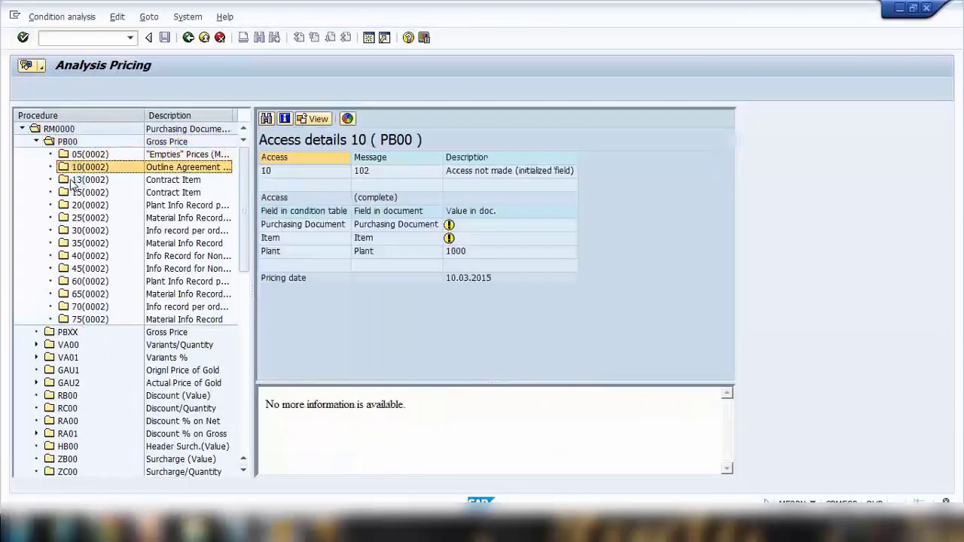
click(75, 181)
click(78, 207)
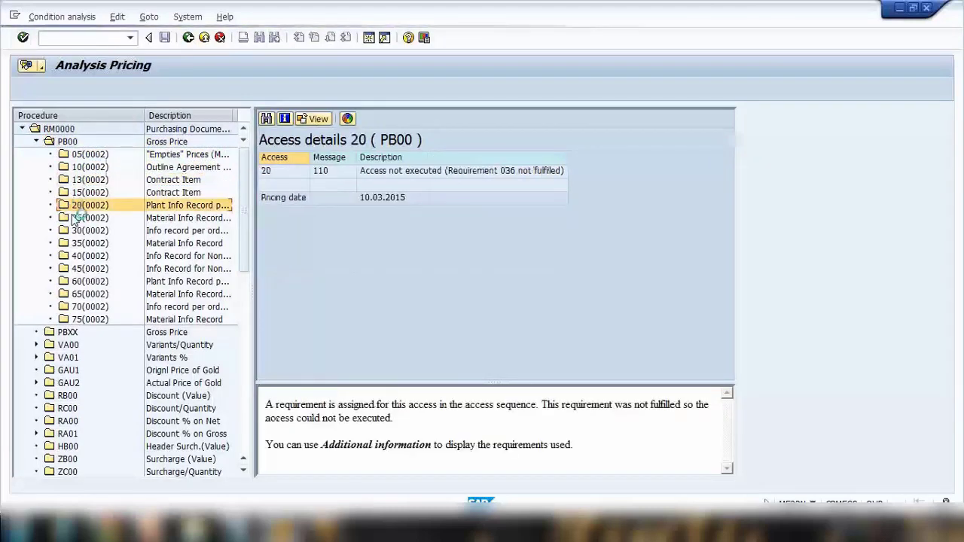
click(78, 218)
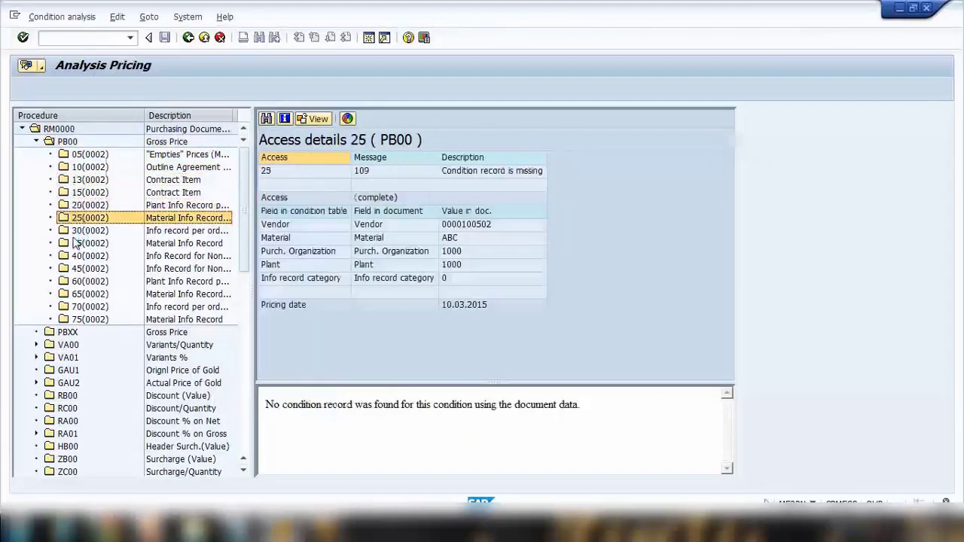
click(78, 231)
click(78, 243)
click(77, 256)
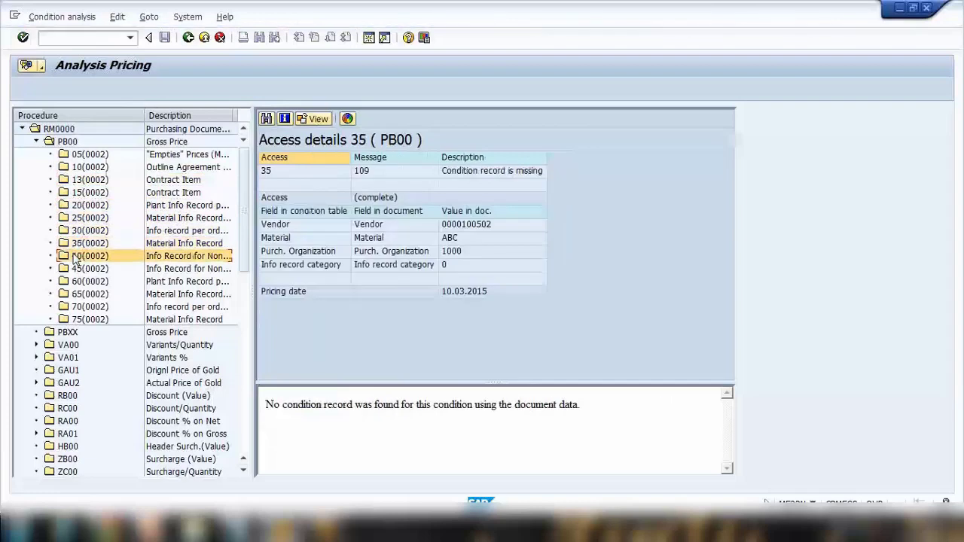
click(78, 269)
click(80, 282)
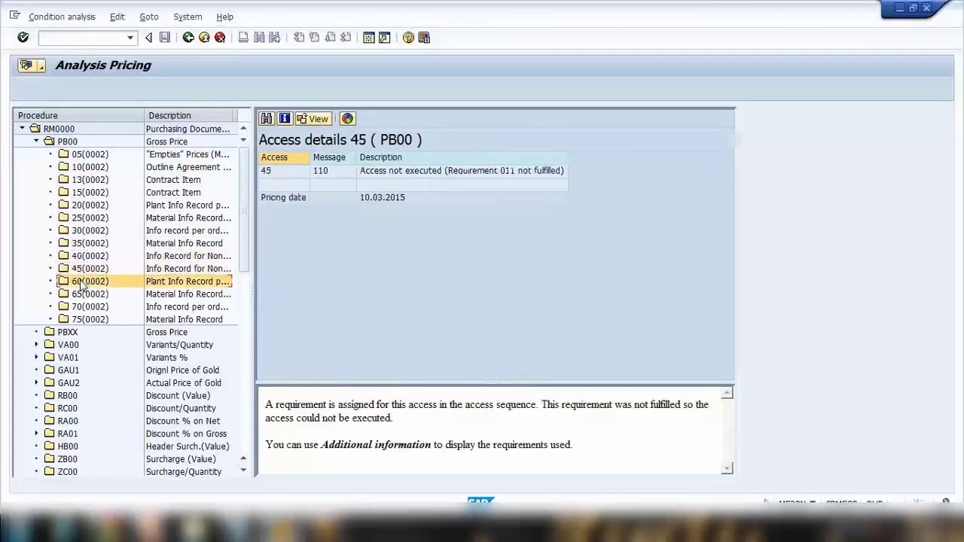
click(89, 294)
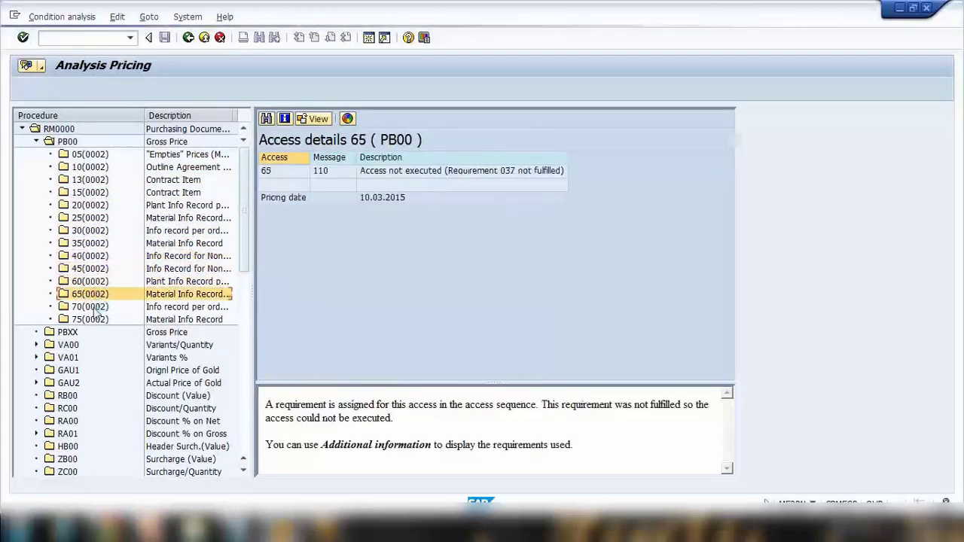
click(96, 308)
click(98, 320)
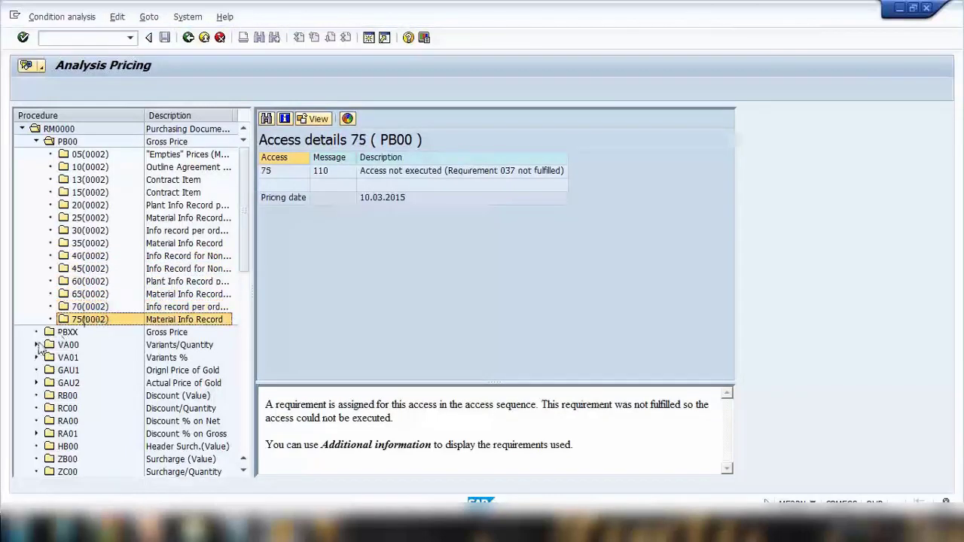
- View the analysis details of the PBXX gross price condition type
scroll(41, 348, down, 3)
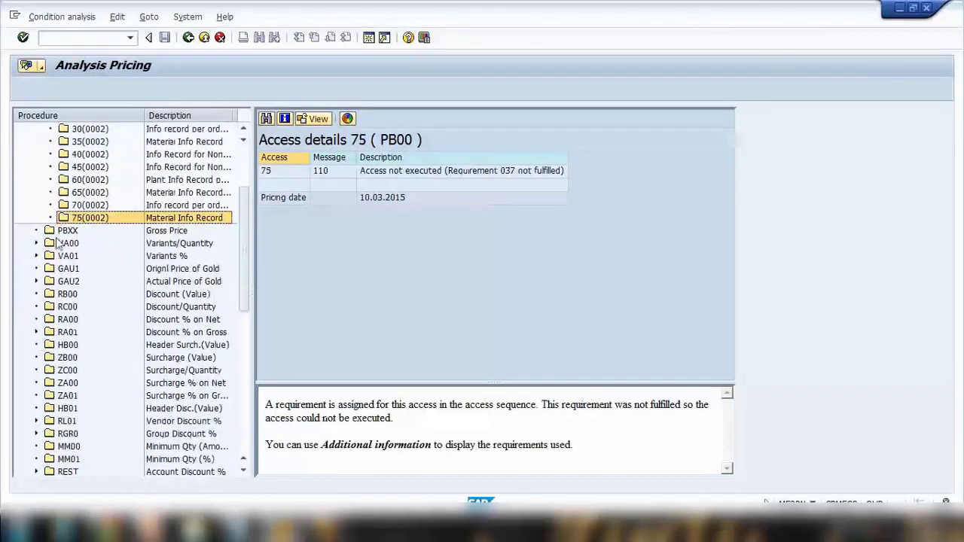
click(71, 231)
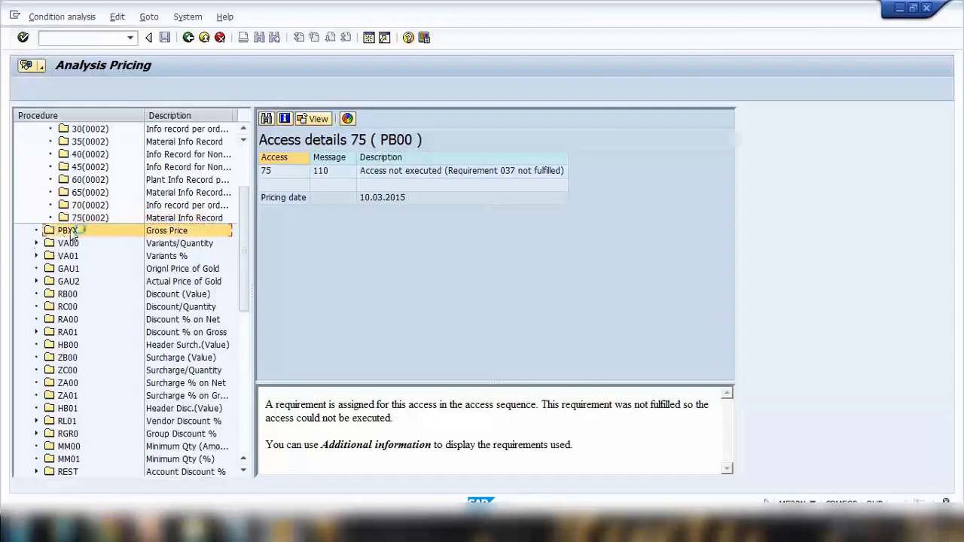
scroll(128, 273, down, 1)
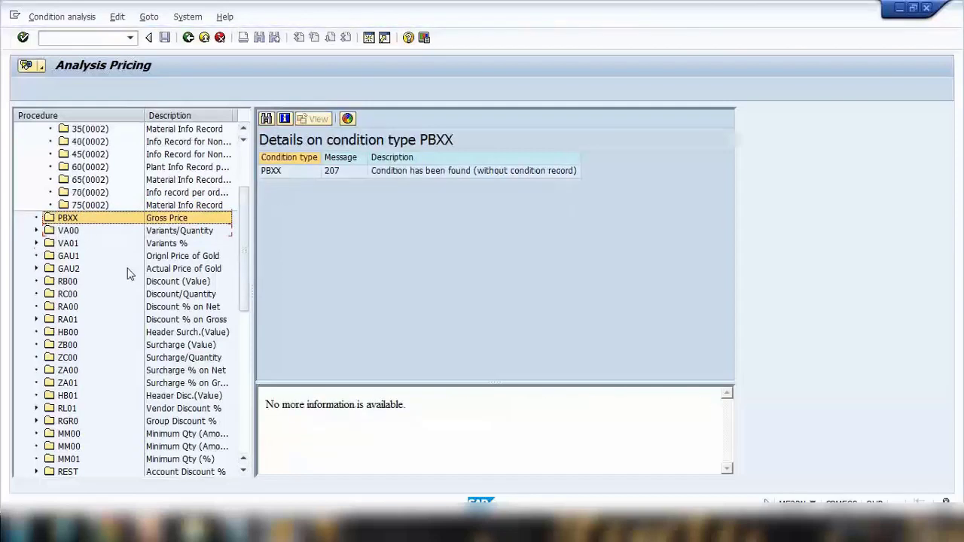
scroll(128, 274, down, 1)
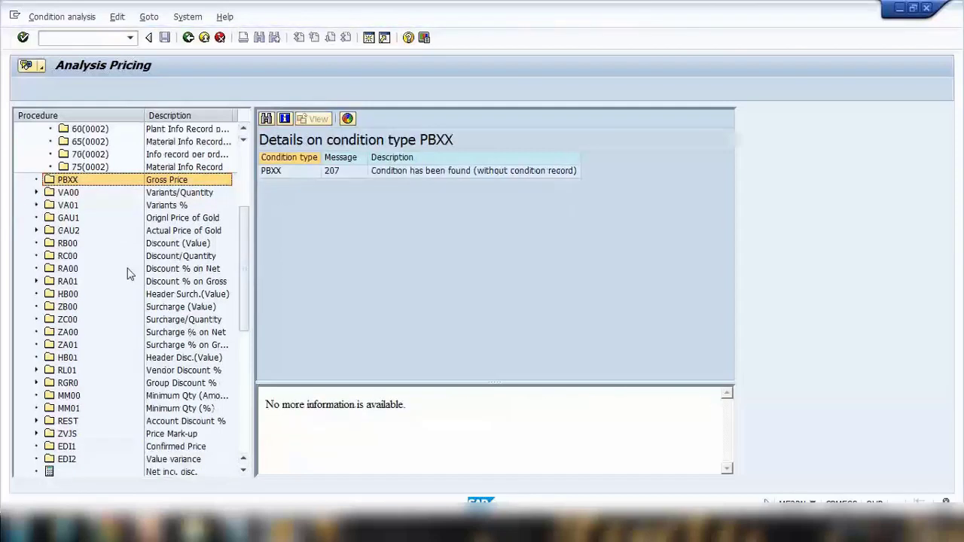
- View the details of the RB00 Discount (Value) condition type and review the other condition types in the procedure
click(65, 244)
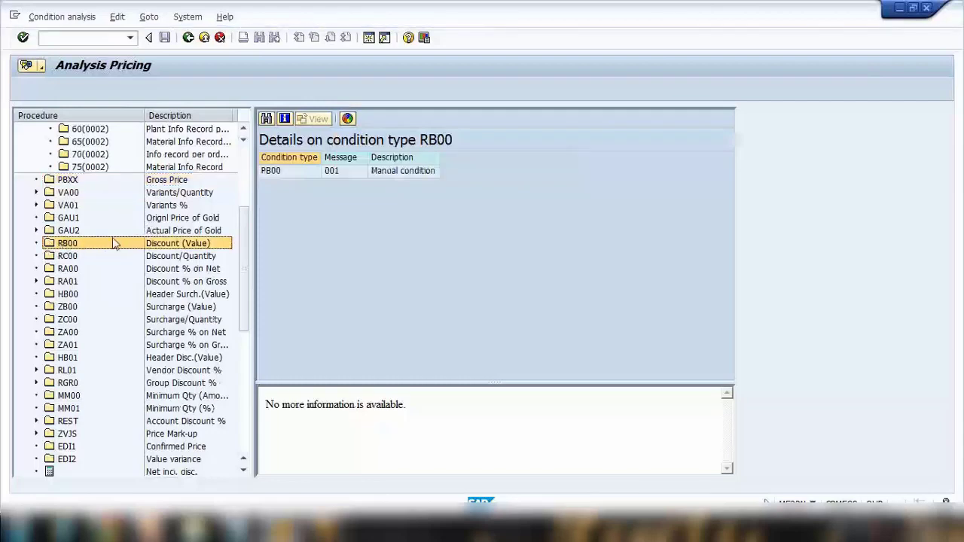
scroll(91, 316, down, 4)
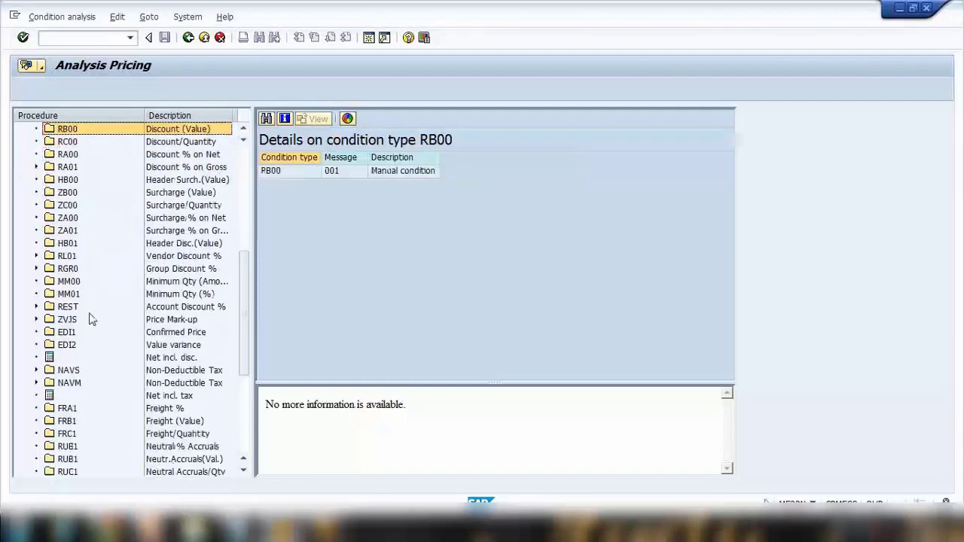
scroll(185, 120, up, 6)
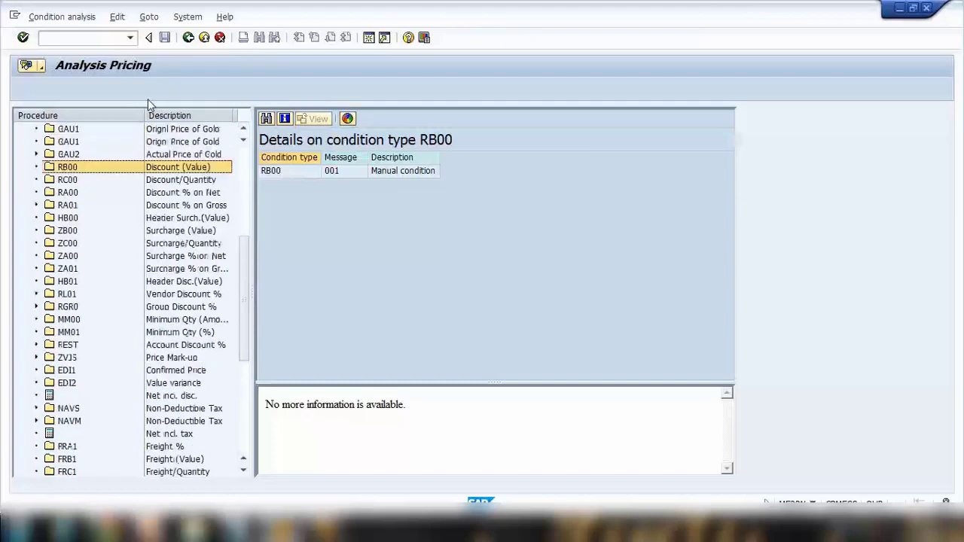
scroll(231, 195, up, 3)
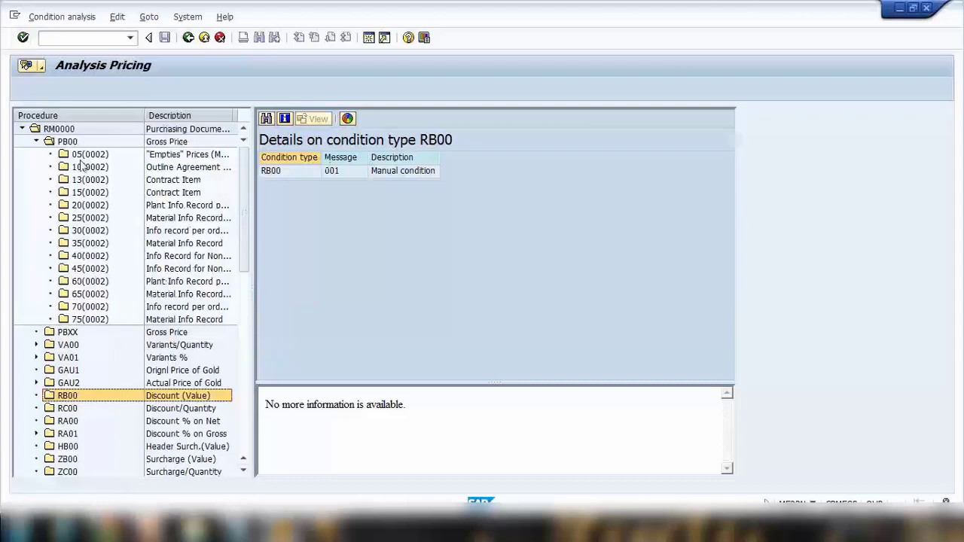
- Collapse the PB00 accesses in the pricing analysis and open the control data of schema RM0000
click(36, 141)
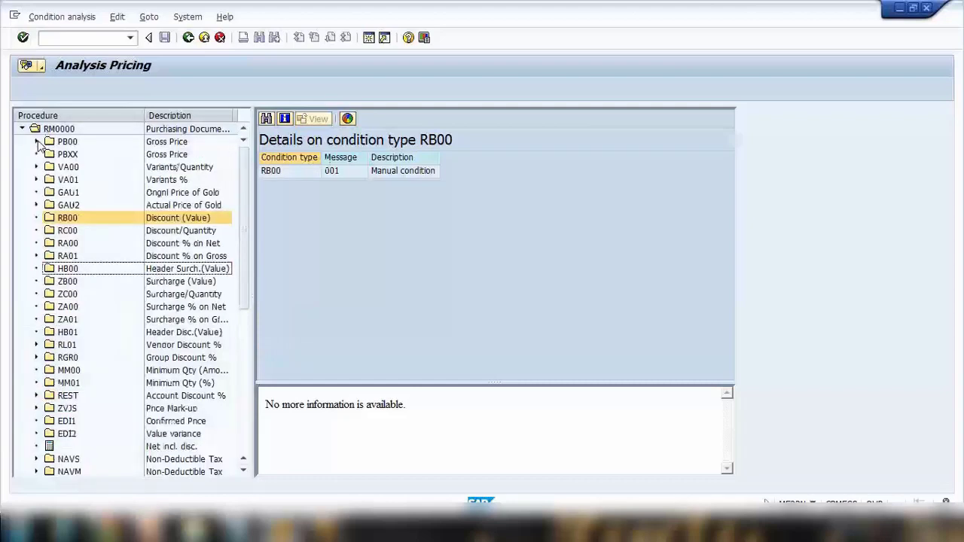
click(60, 131)
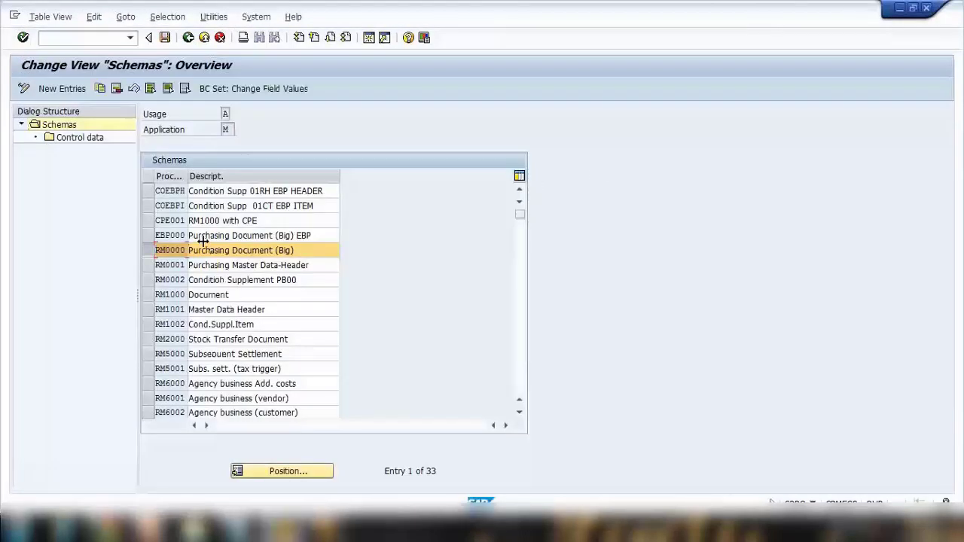
drag(157, 251, 190, 252)
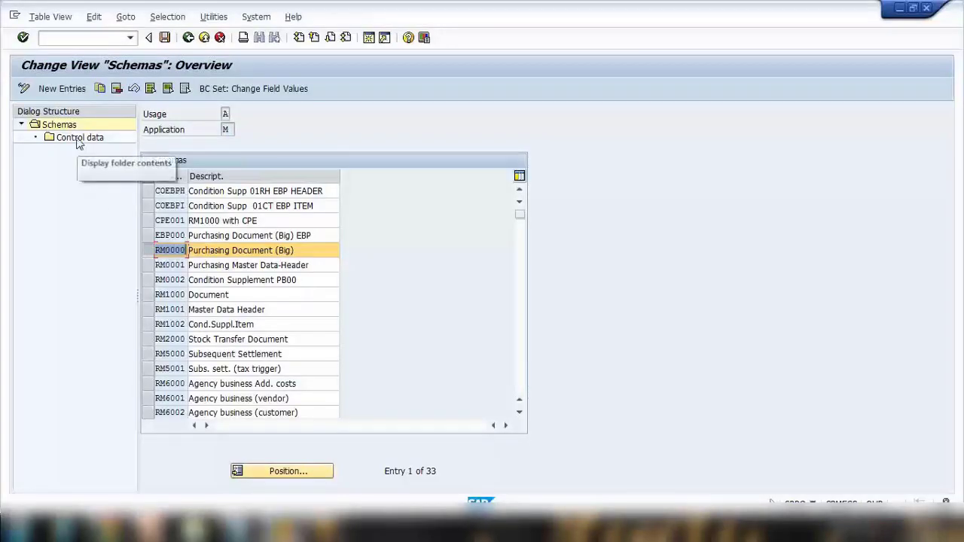
double_click(77, 138)
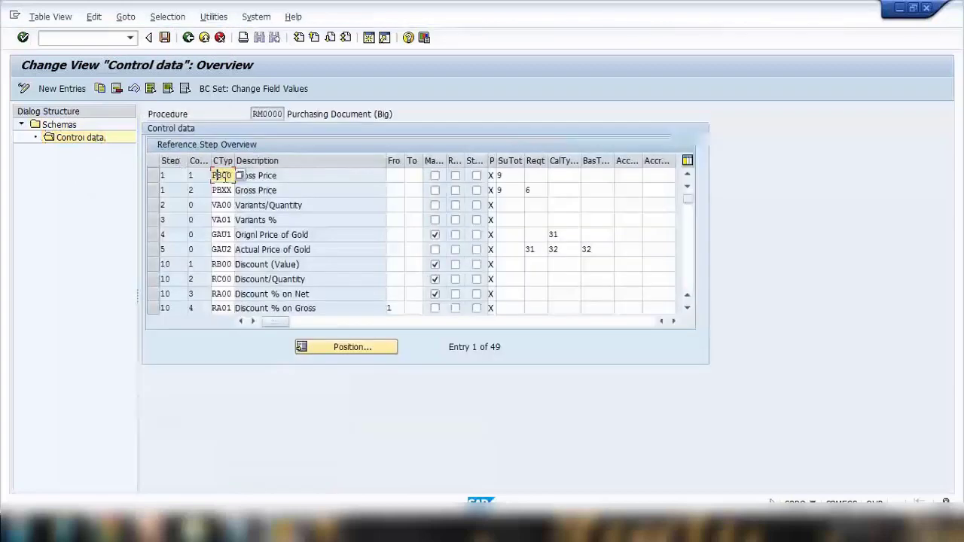
- Examine the gross price, variants and gold price condition types PBXX, VA00, VA01, GAU1, GAU2 and PB00 in the control data
click(222, 190)
click(223, 205)
click(222, 220)
click(222, 234)
click(223, 249)
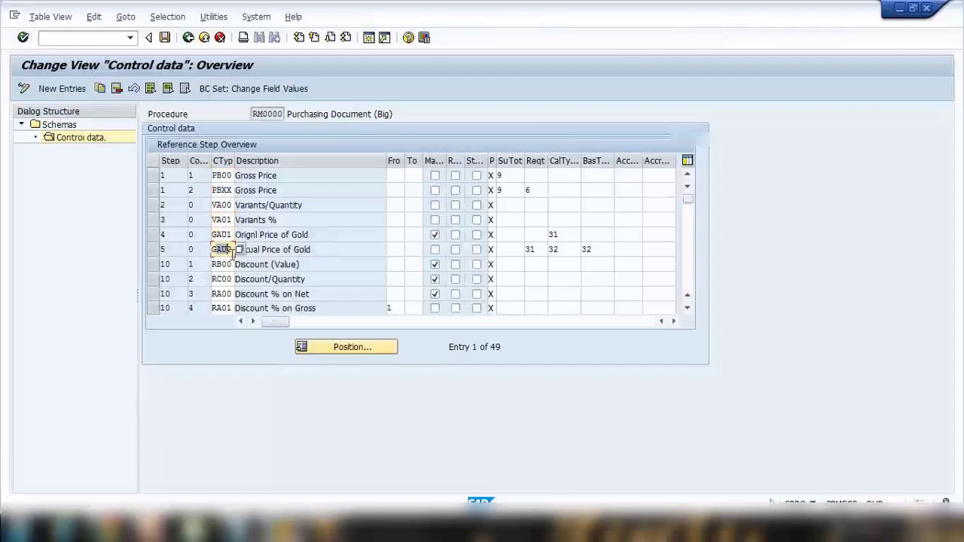
click(225, 176)
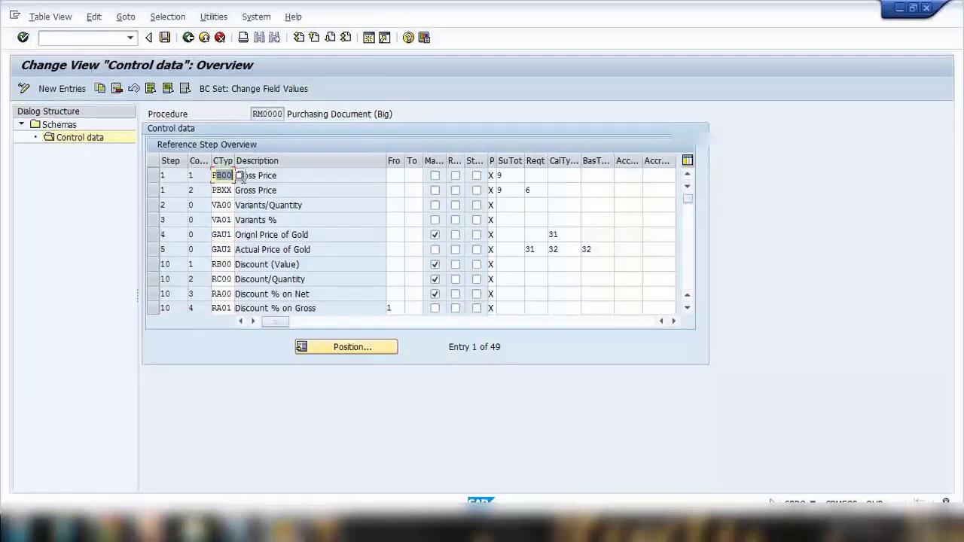
- Examine the discount condition types RB00 Discount (Value) and RC00 Discount/Quantity in the RM0000 control data
scroll(231, 249, down, 1)
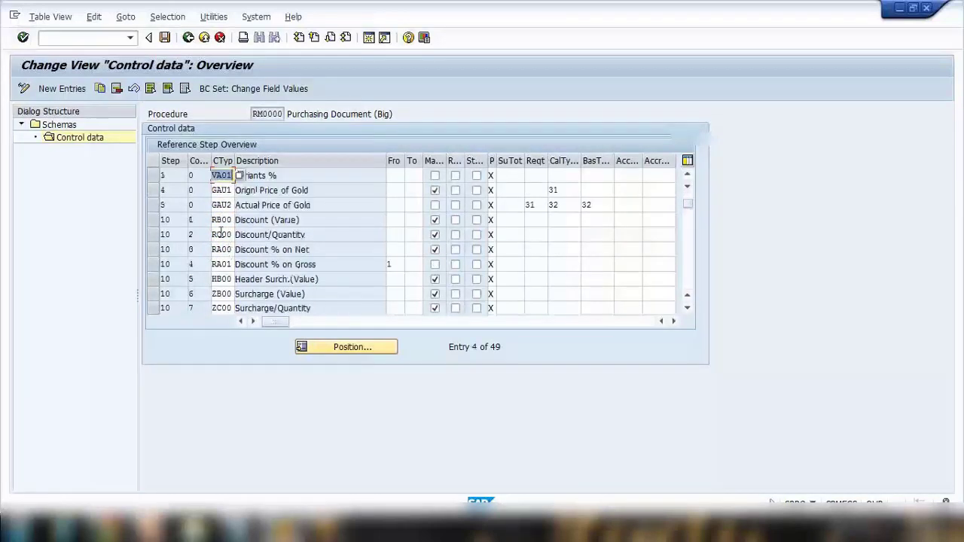
click(238, 219)
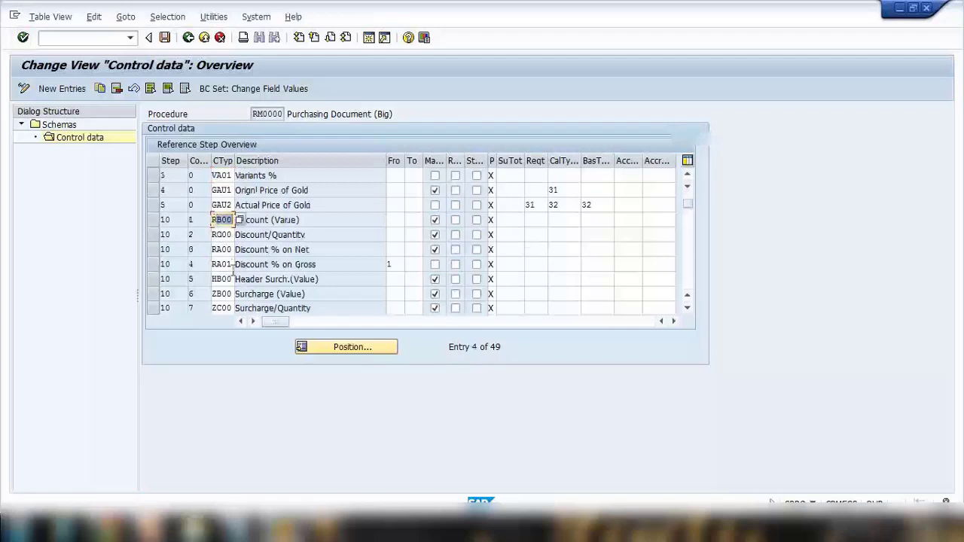
click(219, 234)
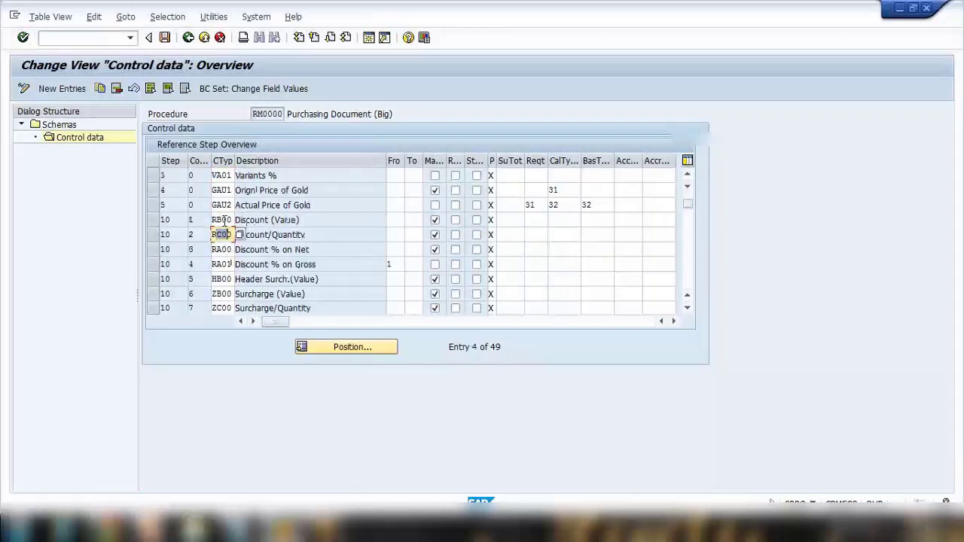
click(224, 220)
click(220, 235)
- Examine the surcharge condition types ZC00 Surcharge/Quantity and ZA00 Surcharge % on Net in the control data
scroll(244, 268, down, 1)
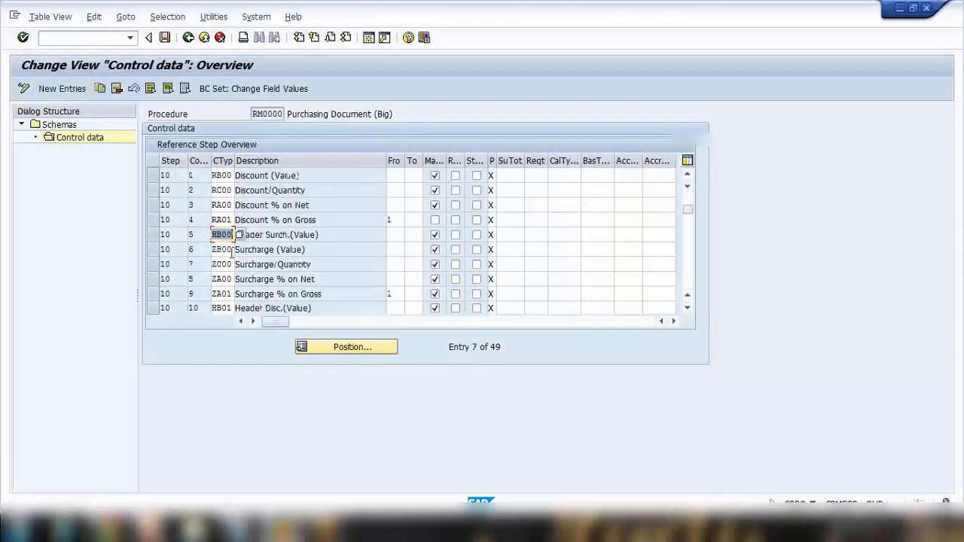
scroll(239, 261, down, 1)
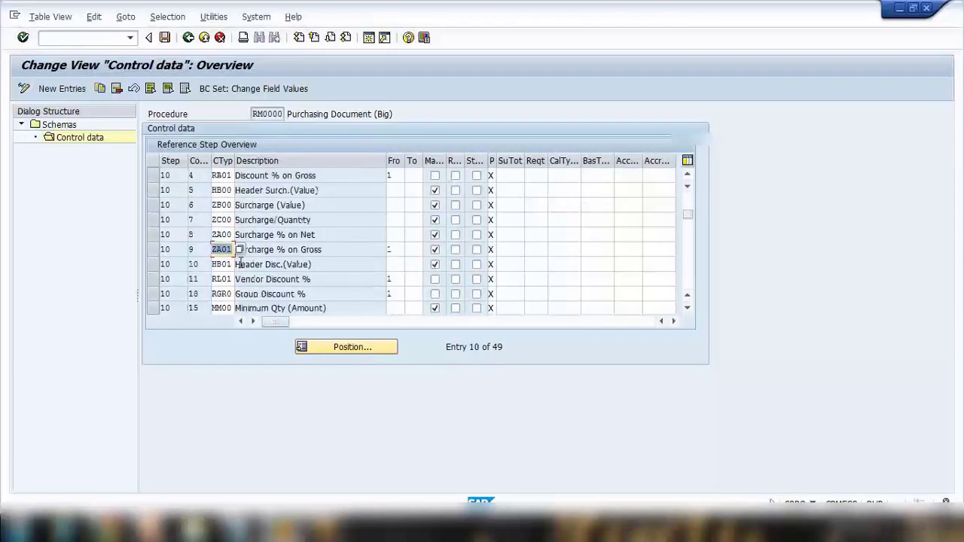
click(223, 220)
click(223, 236)
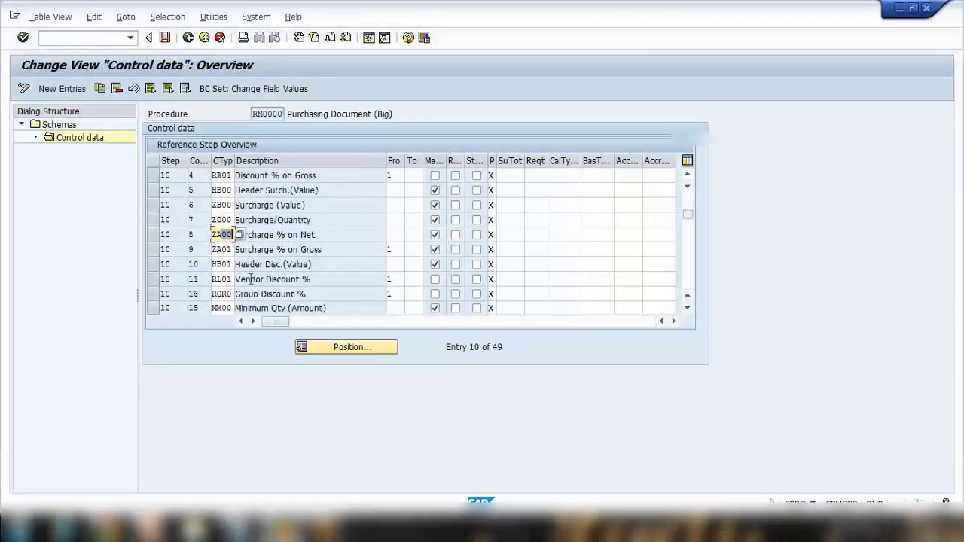
- Review the schema rows down to step 31 and examine the freight conditions by percentage, value and quantity
scroll(250, 280, down, 1)
scroll(251, 282, down, 1)
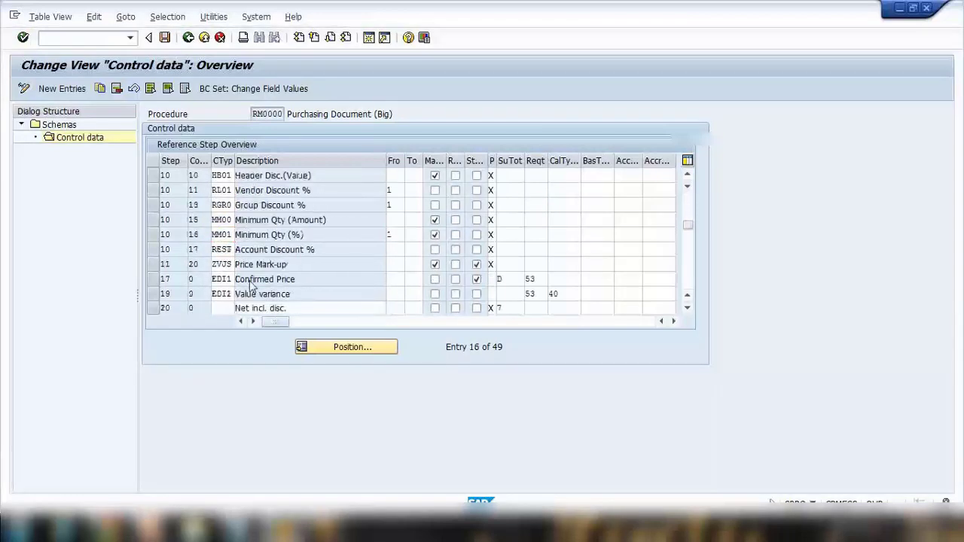
scroll(251, 286, down, 1)
scroll(250, 280, down, 1)
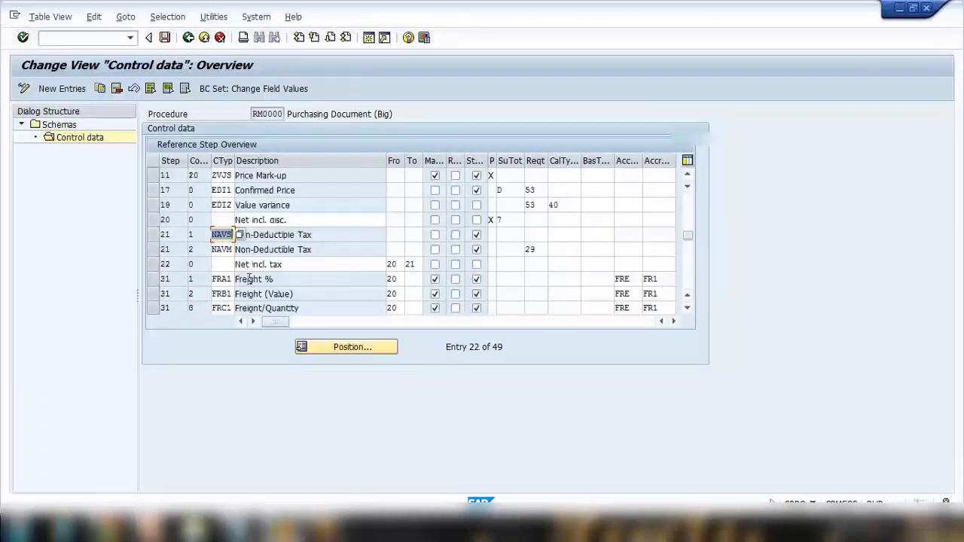
scroll(250, 279, down, 1)
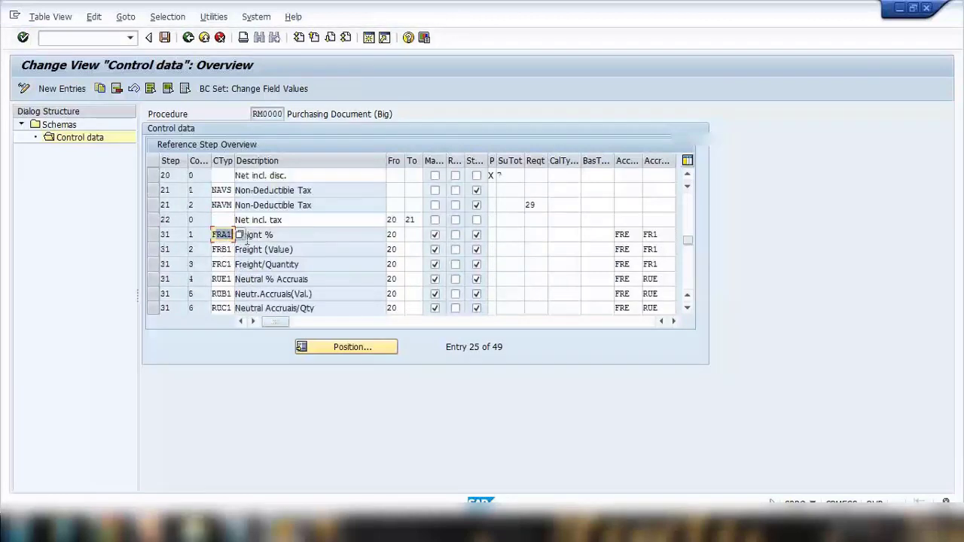
drag(266, 238, 233, 238)
drag(292, 249, 237, 265)
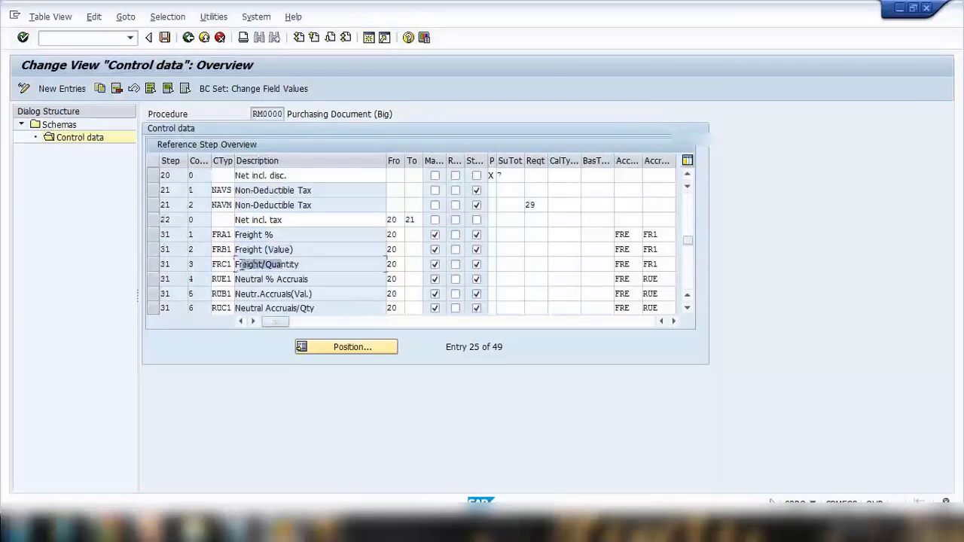
- Examine the customs conditions and the schema rows down to Actual Price, and return to the step 10 discount rows
scroll(243, 272, down, 1)
scroll(253, 256, down, 1)
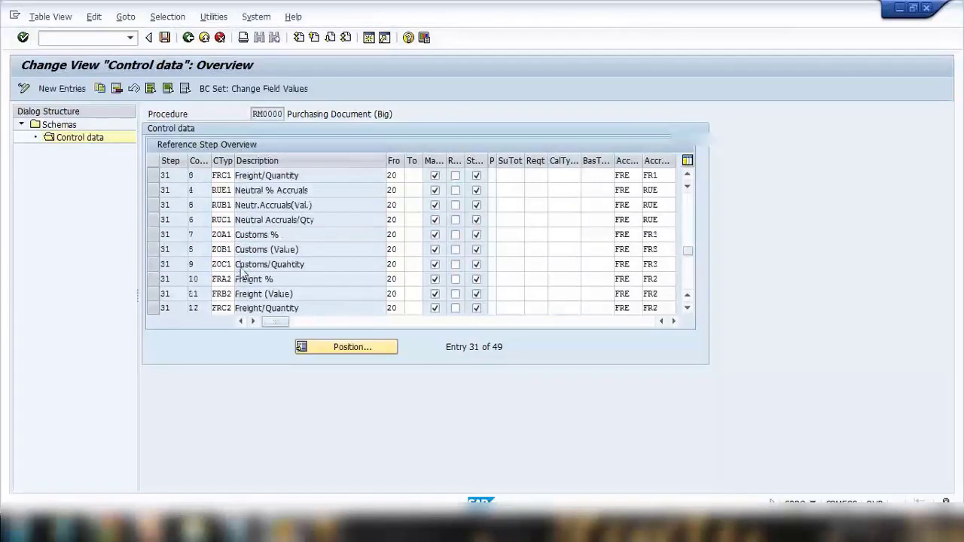
scroll(261, 234, down, 1)
drag(270, 191, 246, 193)
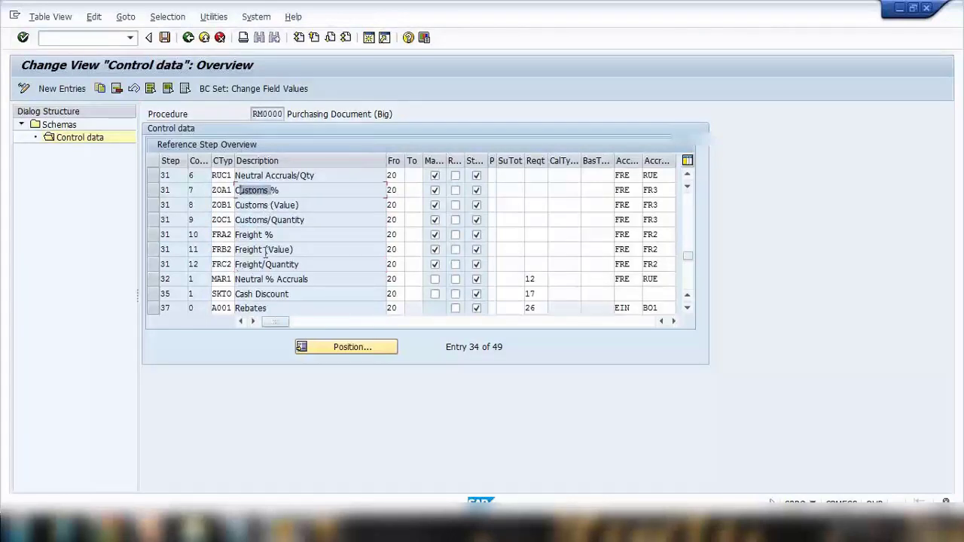
scroll(255, 277, down, 1)
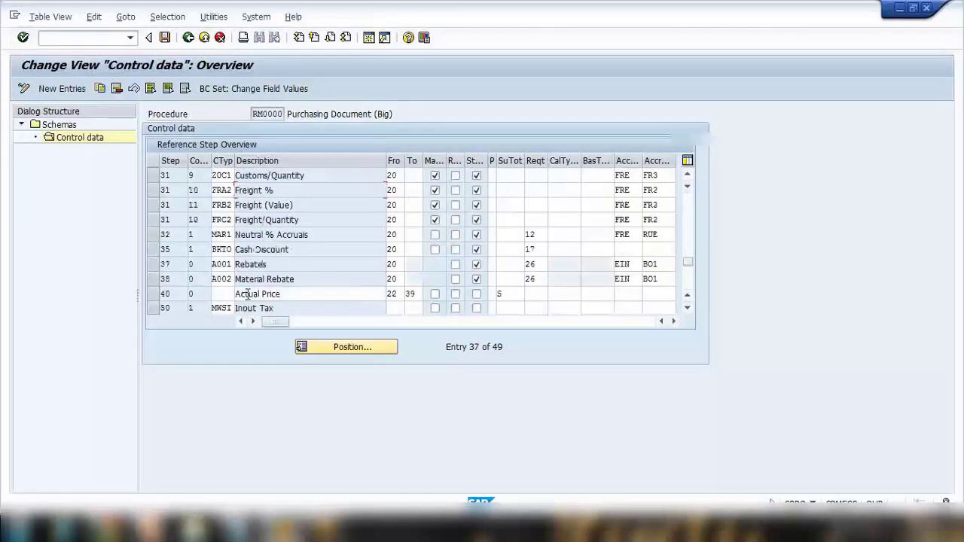
scroll(248, 221, up, 5)
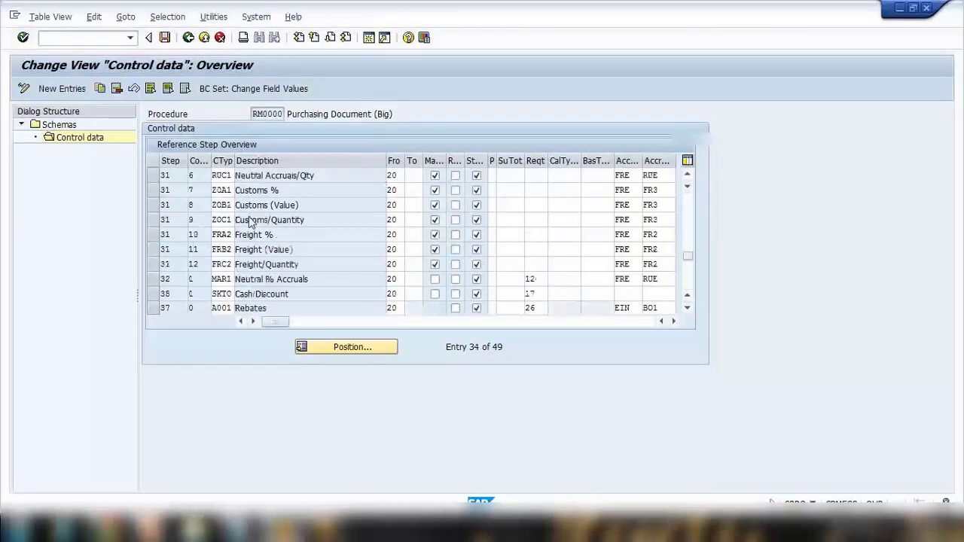
scroll(242, 198, up, 2)
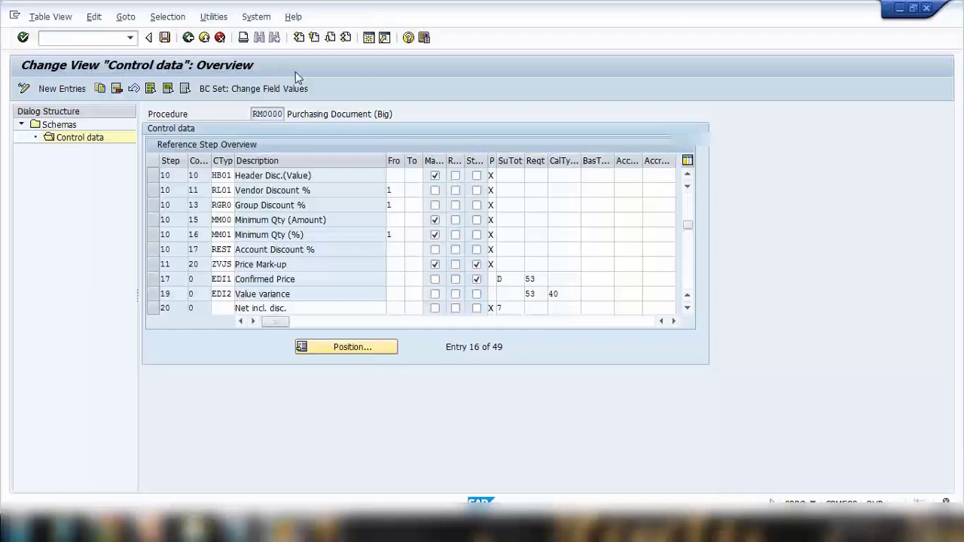
- Switch to the purchase order display and load the standard PO of vendor ABC Goods Pty Ltd by its order number
key(F3)
text(me22)
key(Return)
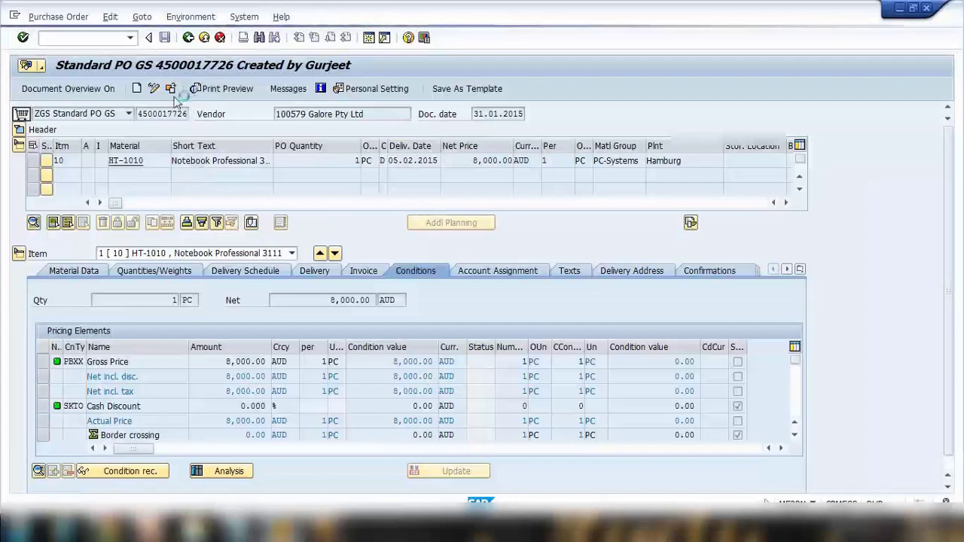
key(shift+F5)
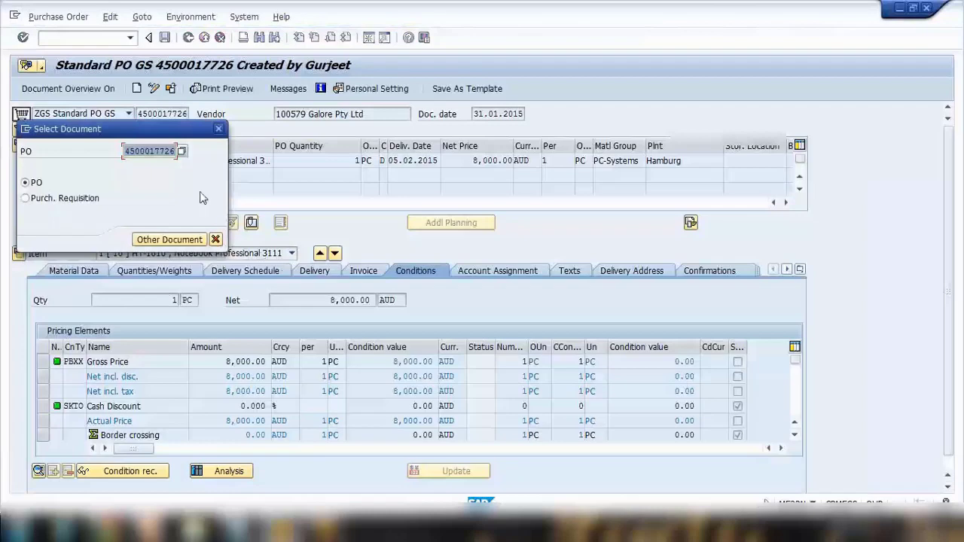
key(BackSpace)
key(Down)
key(Down)
key(Down)
key(Return)
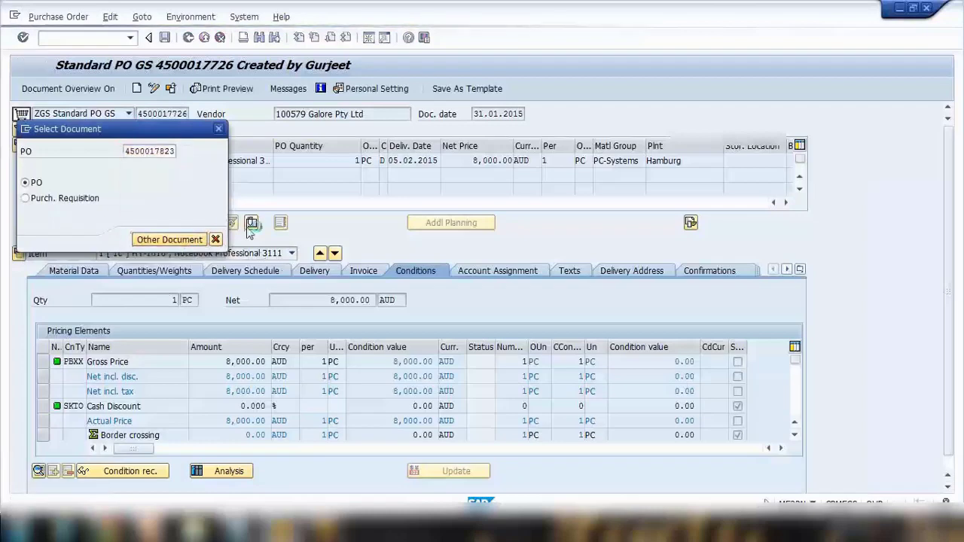
key(Return)
- Review the Gross Price and Cash Discount pricing elements of the ABC notebook item, and return to the RM0000 control data
click(18, 362)
drag(148, 362, 87, 362)
drag(142, 407, 86, 407)
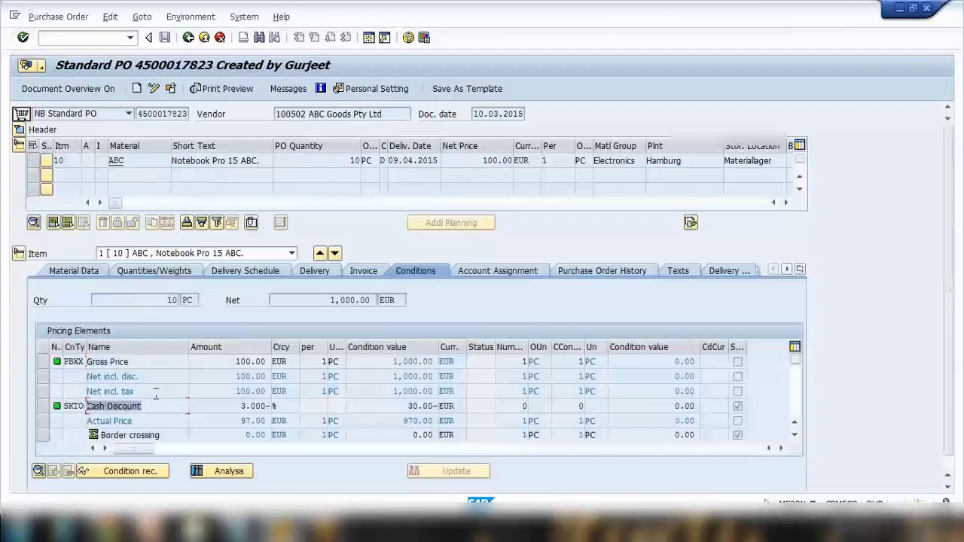
scroll(156, 395, down, 3)
scroll(130, 366, up, 3)
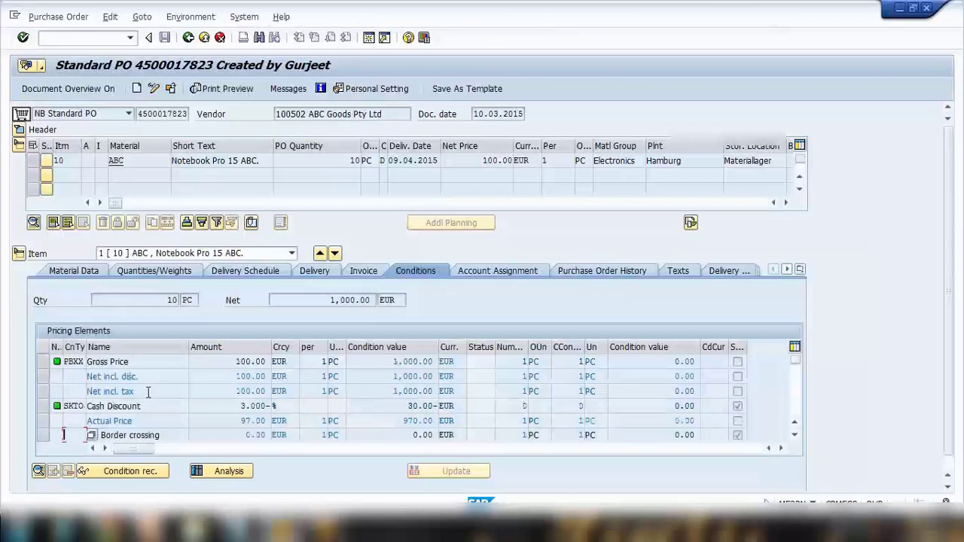
click(899, 8)
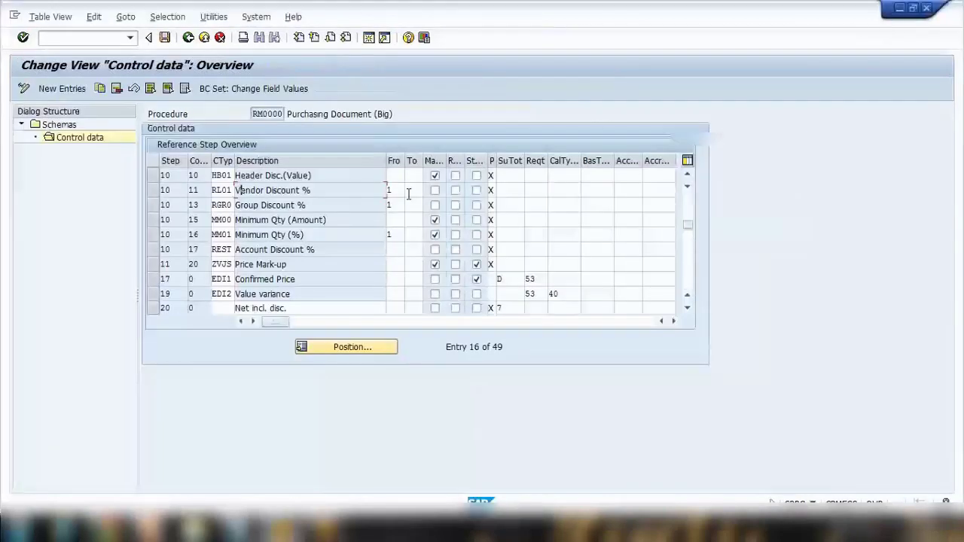
click(222, 177)
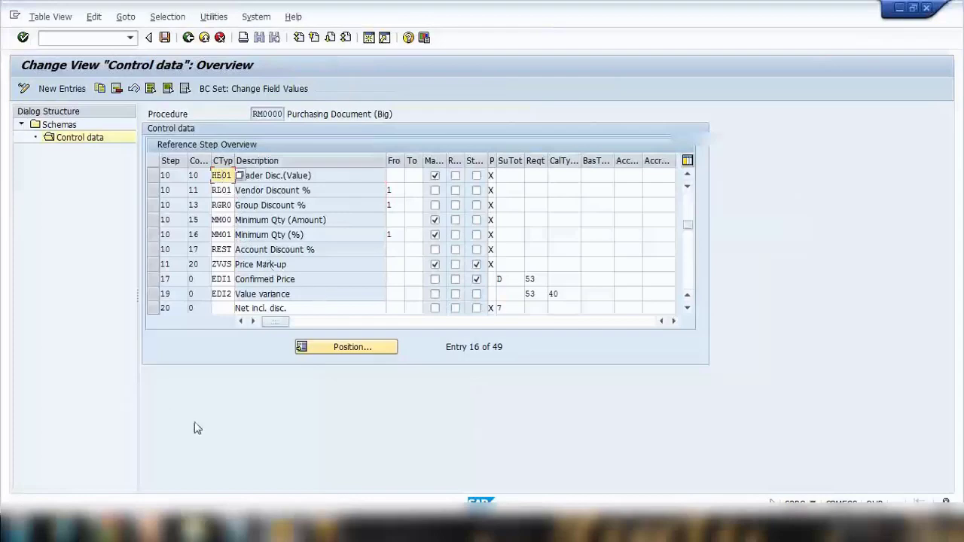
- Switch to the PowerPoint presentation 22 Pricing Procedure and show slide 7, Calculation Schema (Pricing Procedure Determination)
click(153, 527)
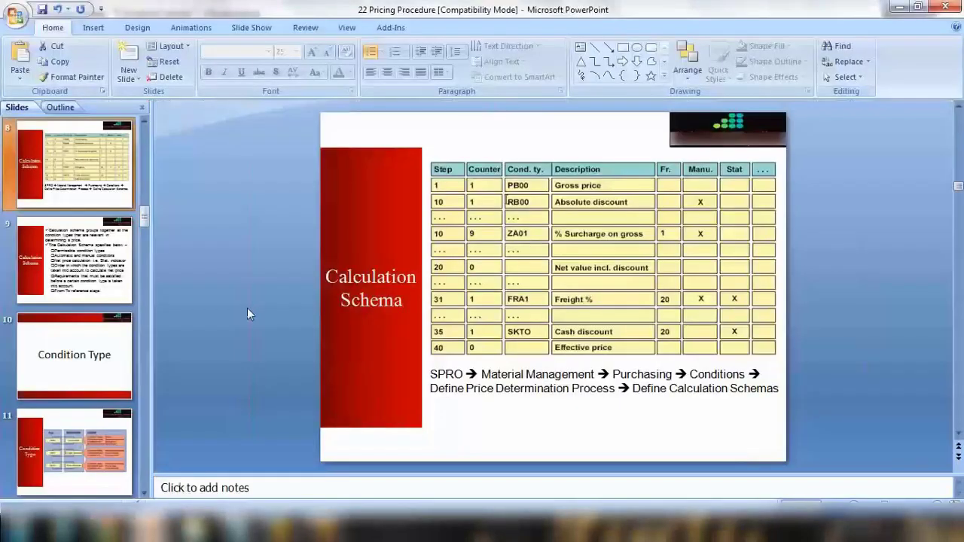
scroll(105, 218, up, 3)
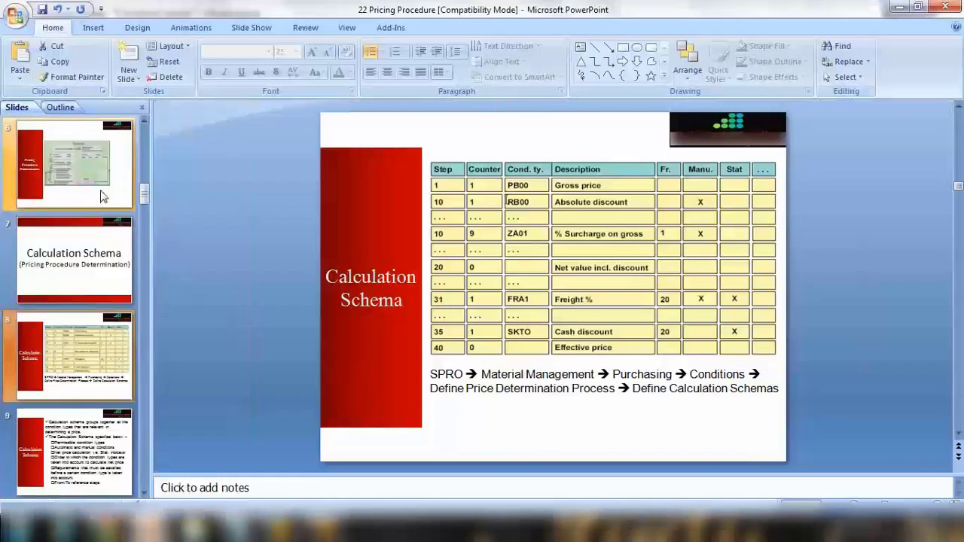
click(85, 239)
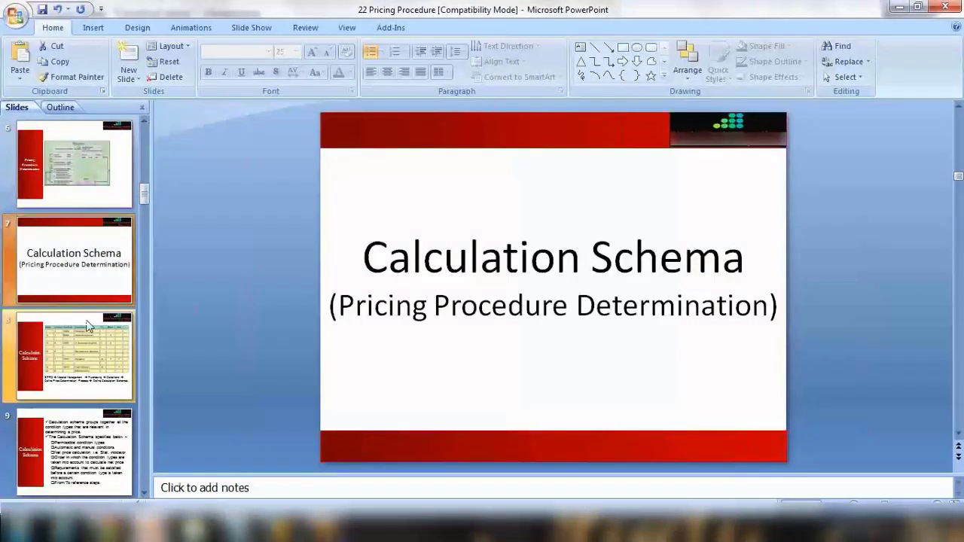